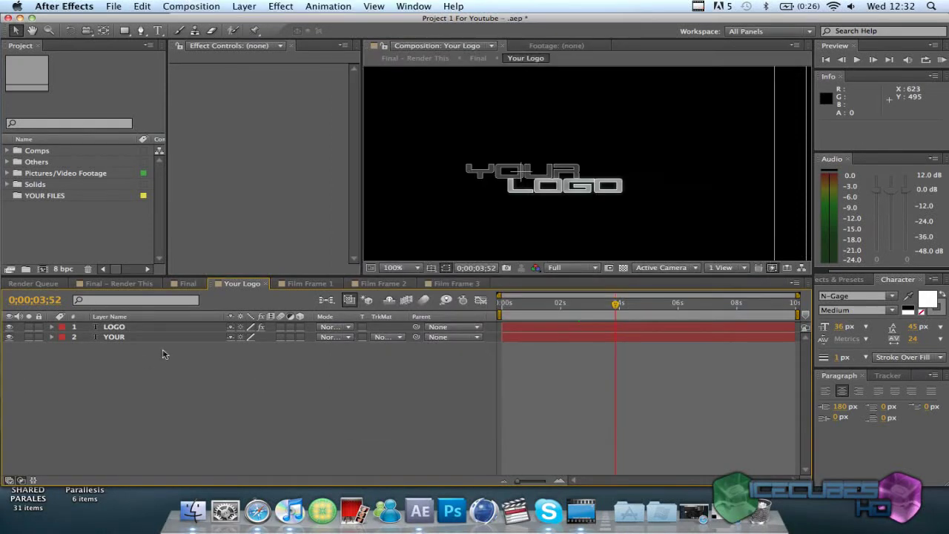
Open Final – Render This and trim its work area to end at 0;00;06;00
left_click(111, 283)
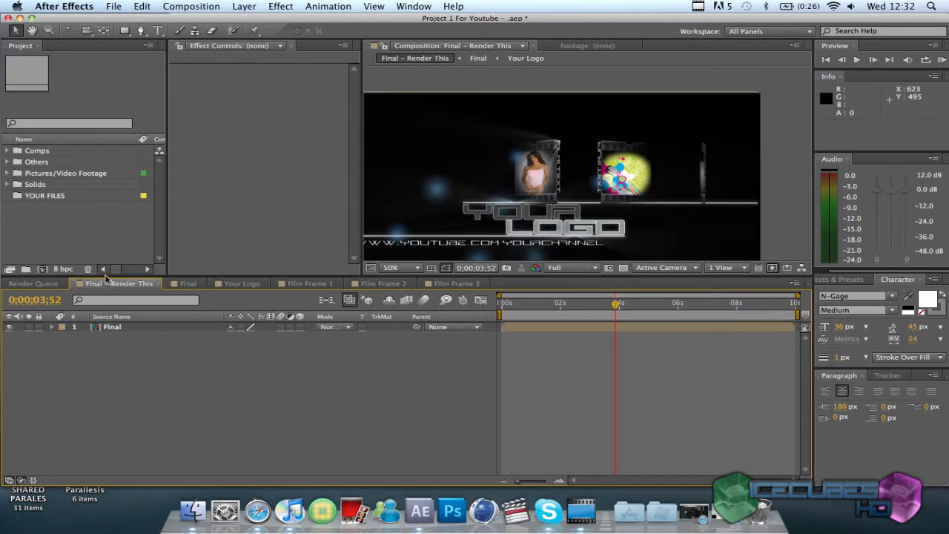
key("h")
mouse_move(503, 164)
left_mouse_down()
mouse_move(587, 166)
mouse_move(521, 165)
left_mouse_up()
key("v")
left_click_drag(614, 306, 676, 322)
left_click_drag(797, 314, 681, 311)
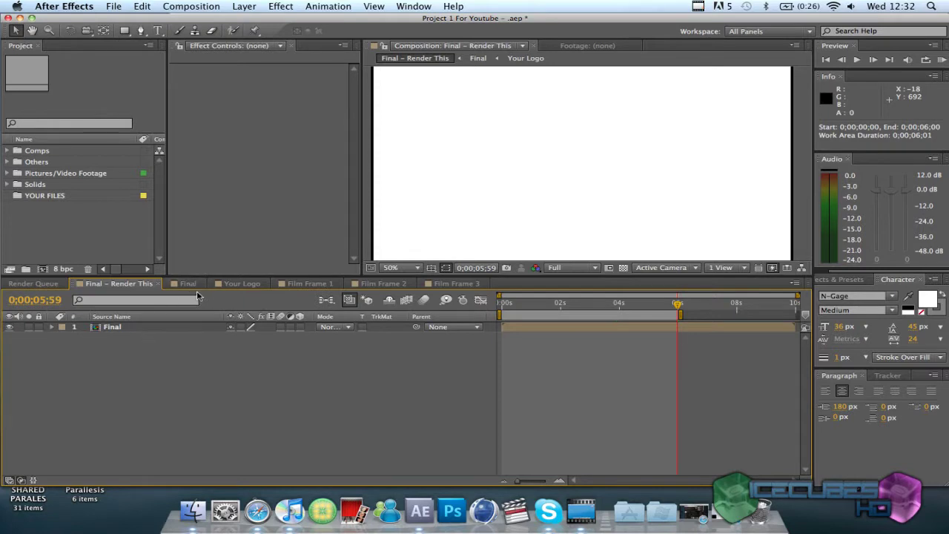
left_click_drag(552, 305, 582, 310)
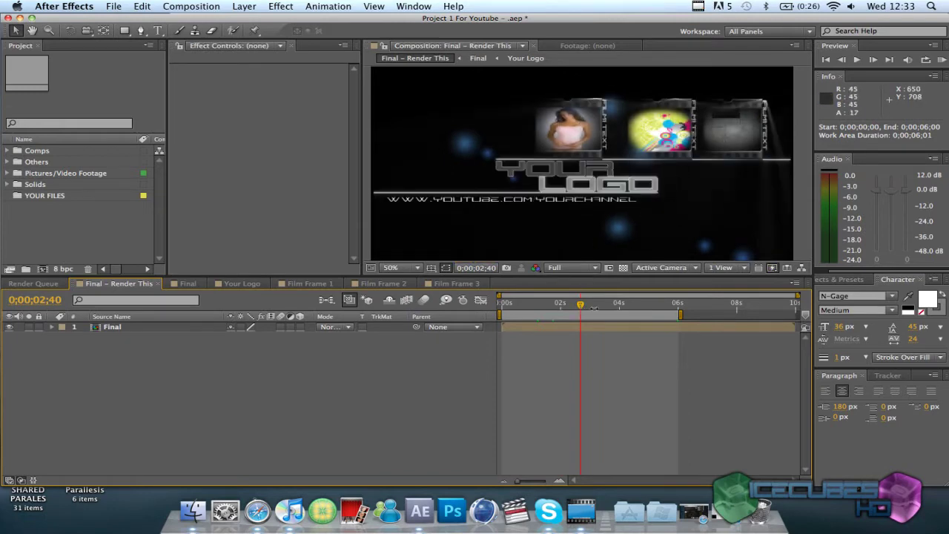
mouse_move(582, 310)
left_mouse_down()
mouse_move(629, 312)
mouse_move(587, 305)
left_mouse_up()
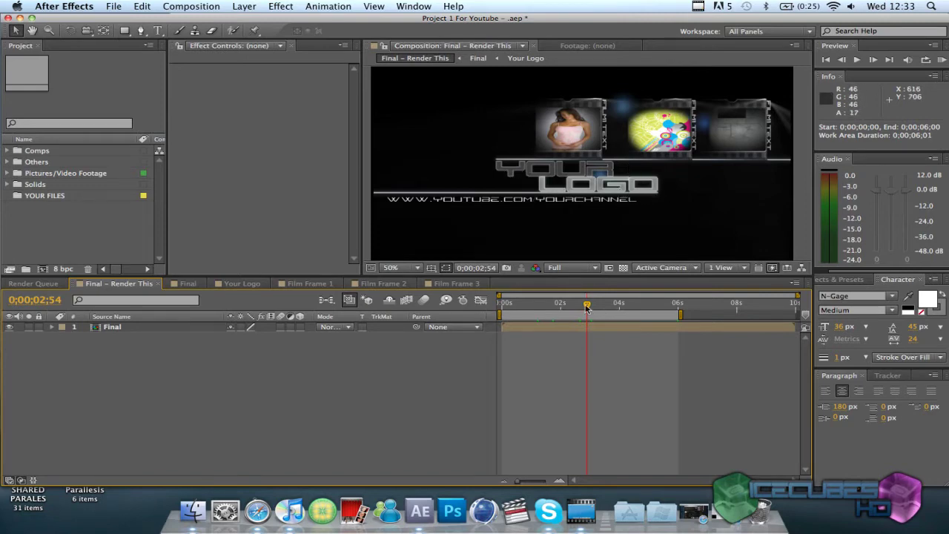
left_click_drag(586, 306, 646, 311)
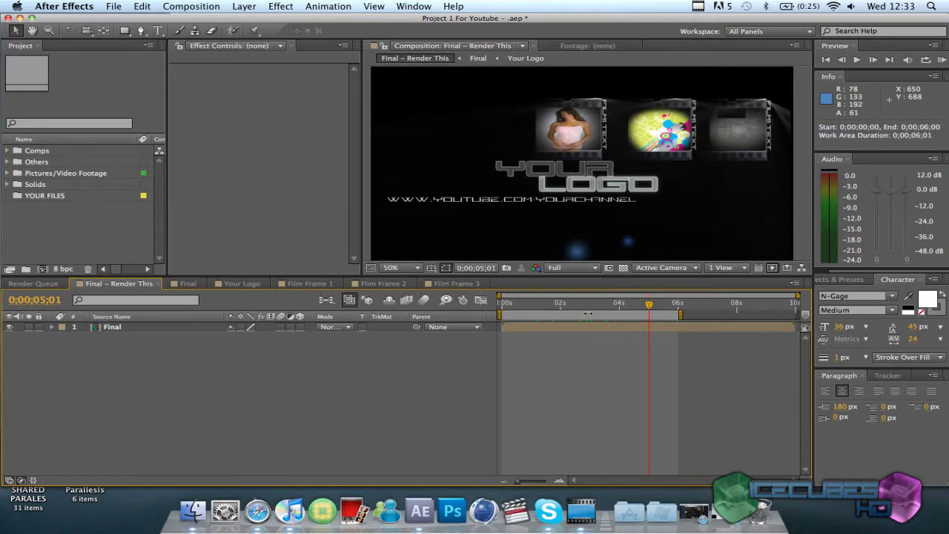
left_click_drag(653, 310, 553, 306)
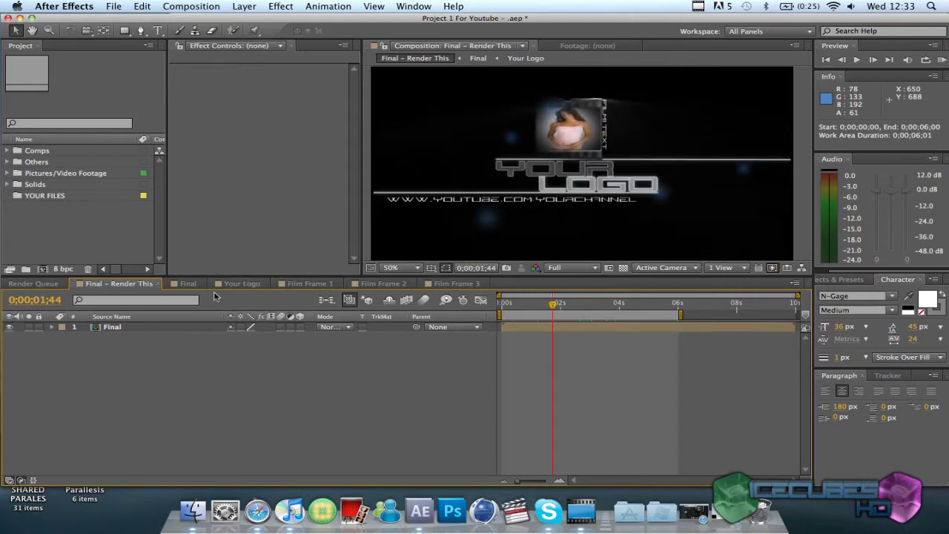
left_click(42, 175)
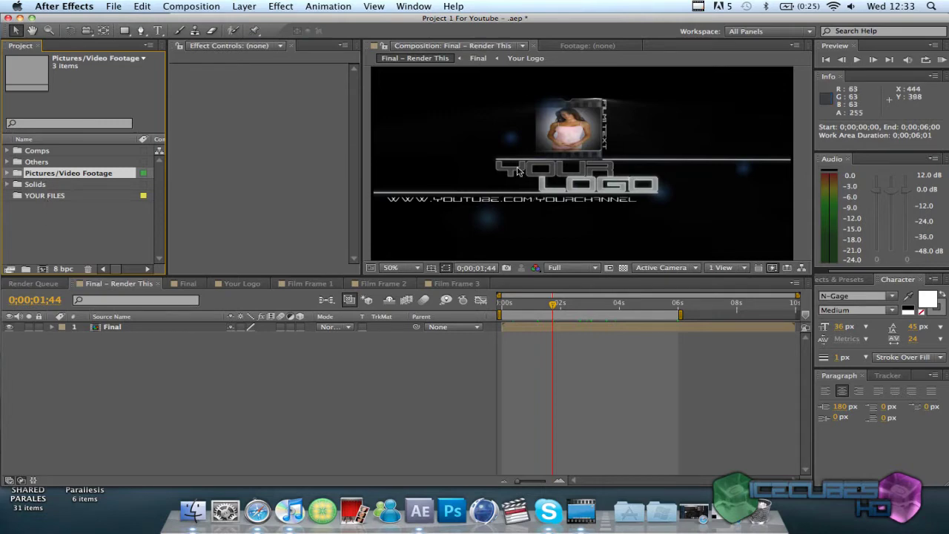
left_click_drag(555, 304, 571, 304)
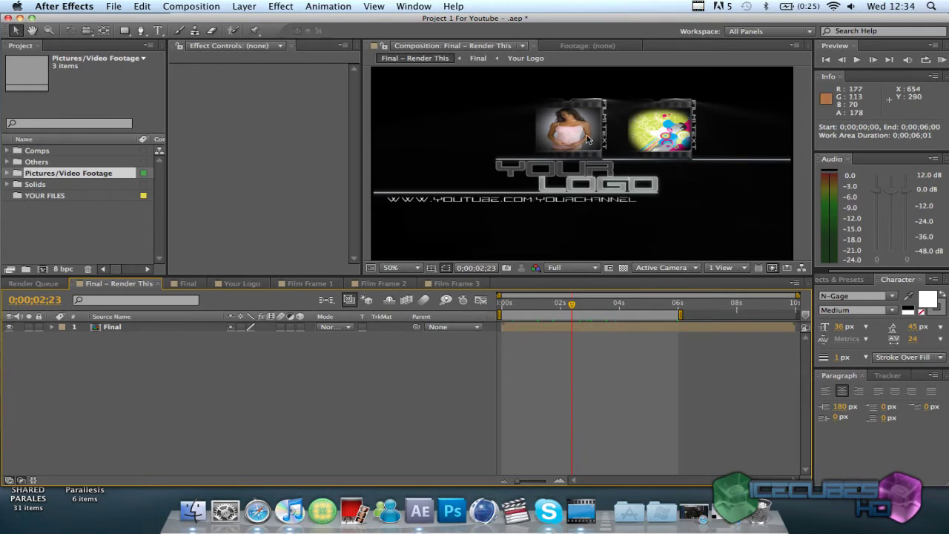
left_click(8, 174)
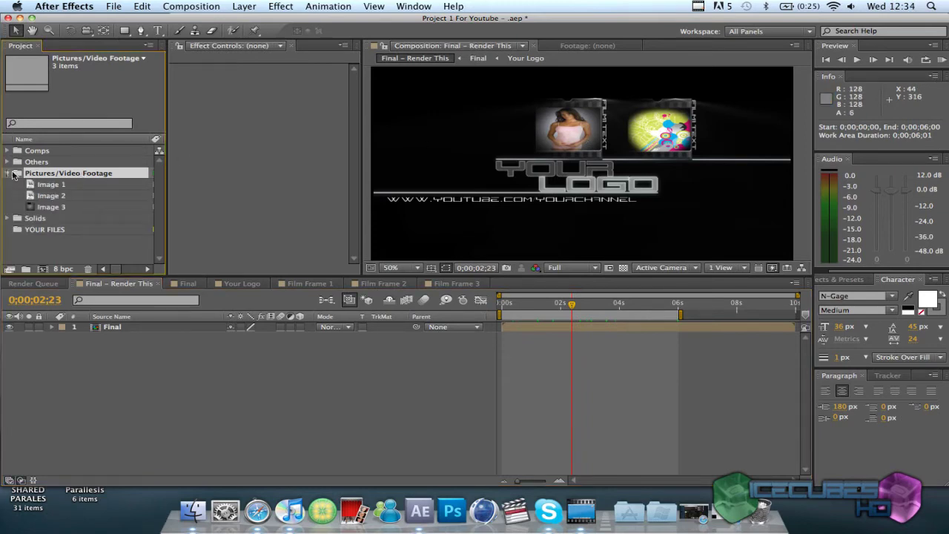
left_click(58, 186)
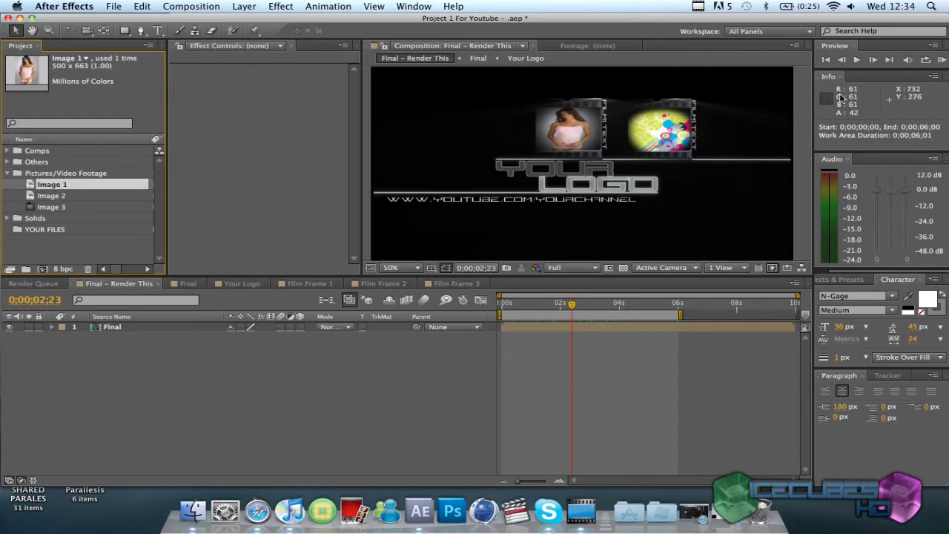
key("space")
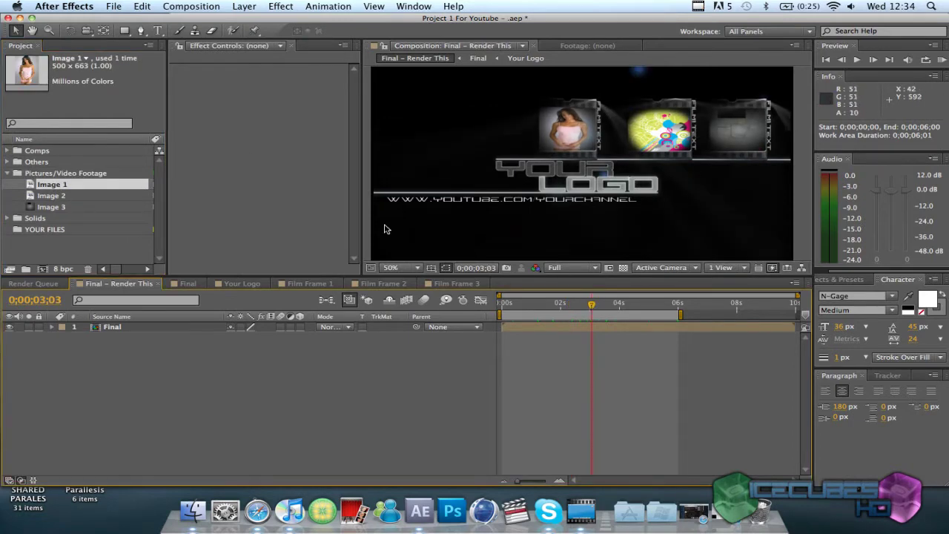
left_click(7, 174)
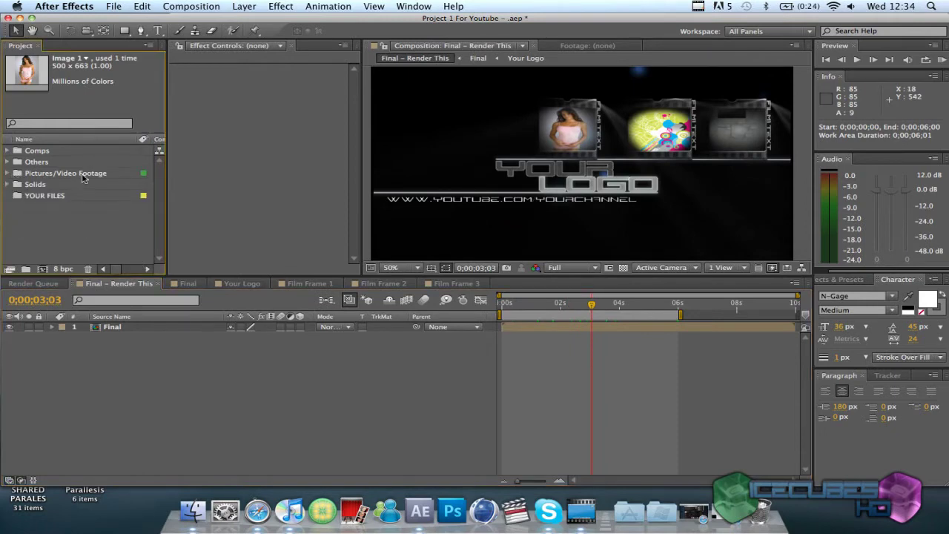
left_click(83, 175)
left_click(35, 198)
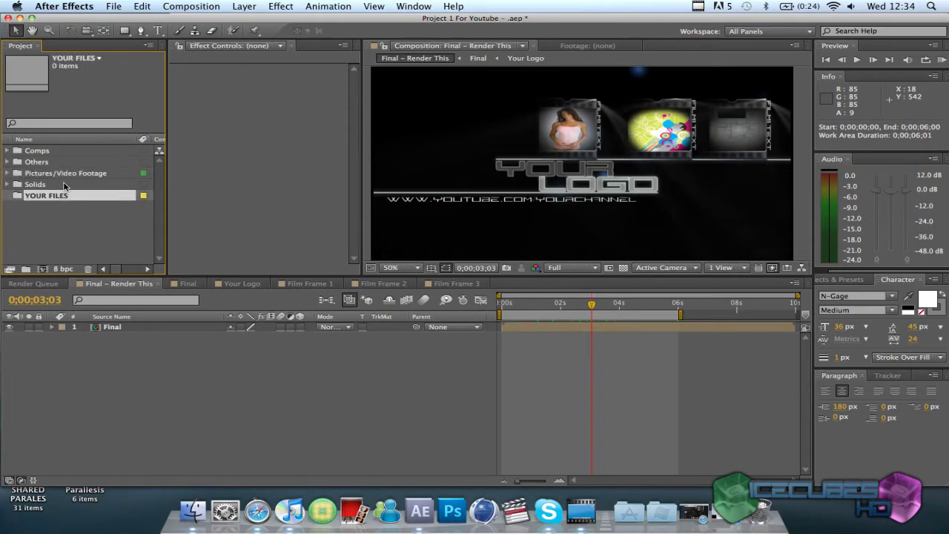
Import hello-kitty-color.gif from the Desktop into the project
left_click(113, 7)
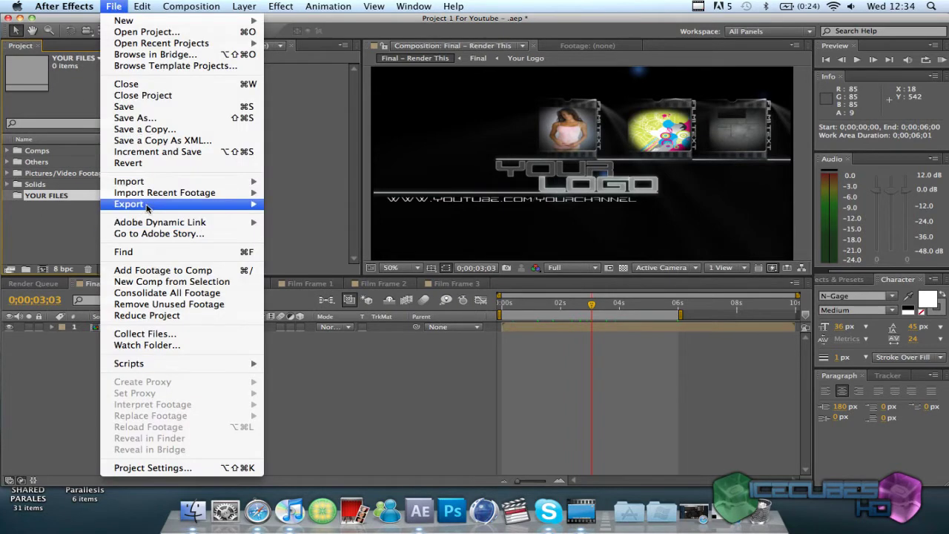
mouse_move(222, 182)
left_click(296, 182)
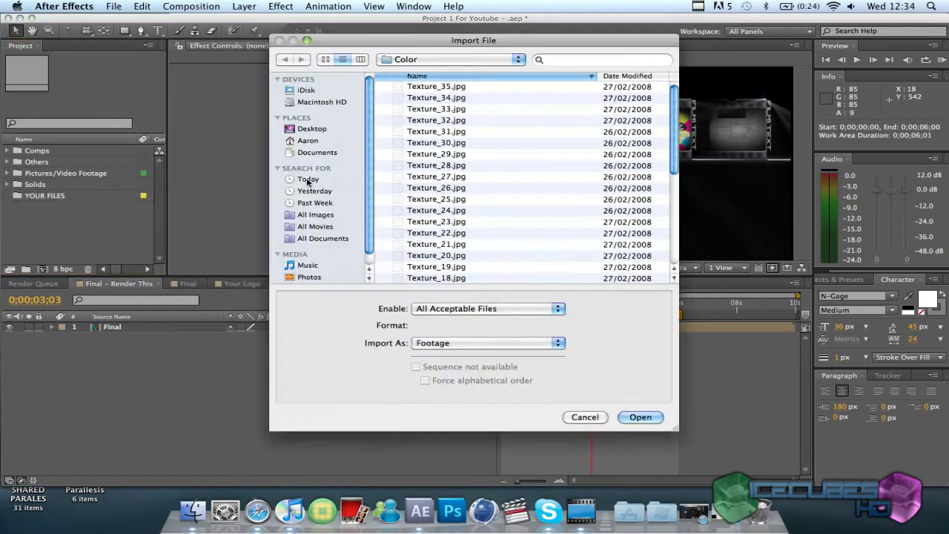
left_click(308, 140)
left_click(309, 130)
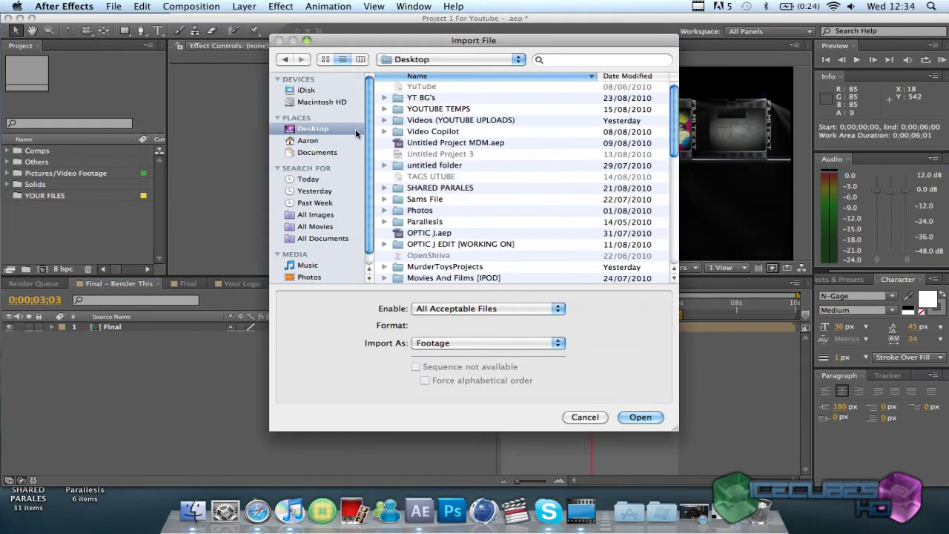
scroll(437, 156, "down", 6)
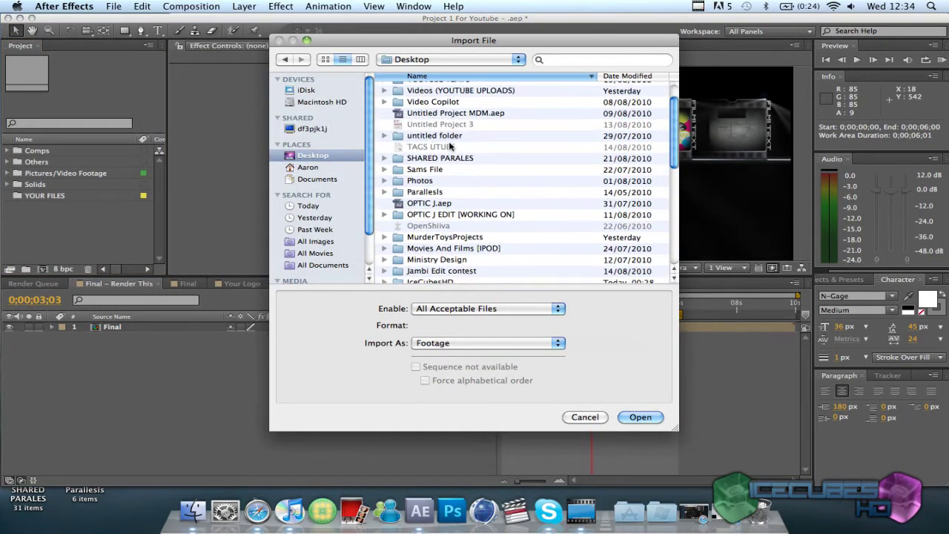
left_click(439, 174)
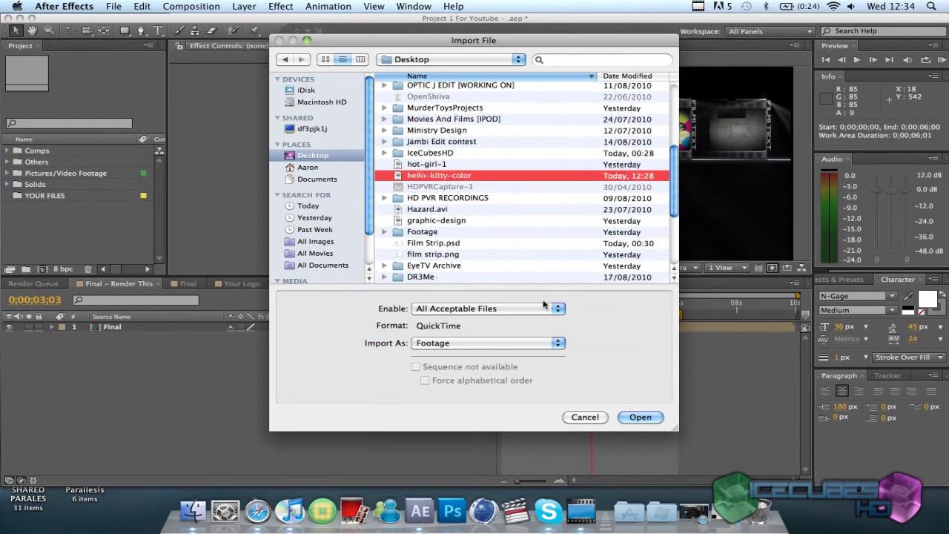
left_click(639, 416)
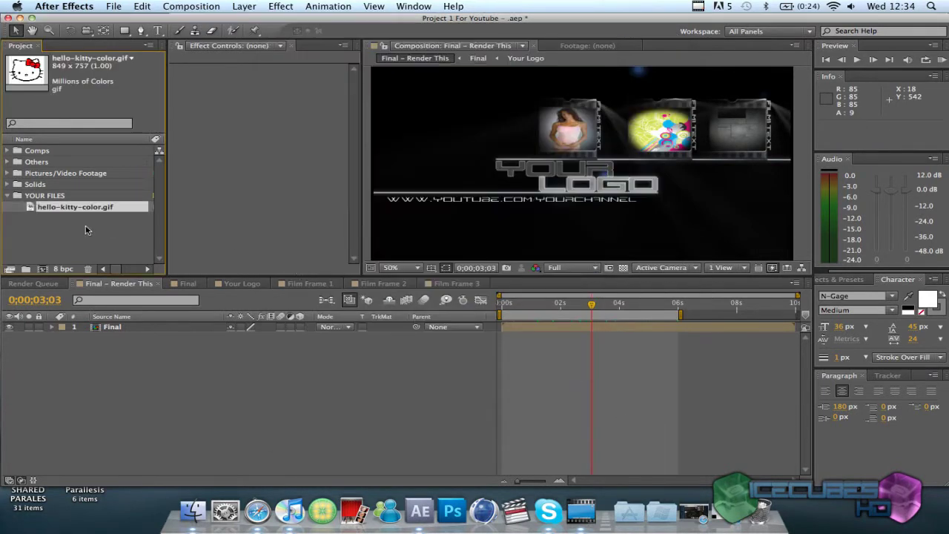
Move hello-kitty-color.gif into the YOUR FILES folder and select it
left_click_drag(74, 210, 56, 195)
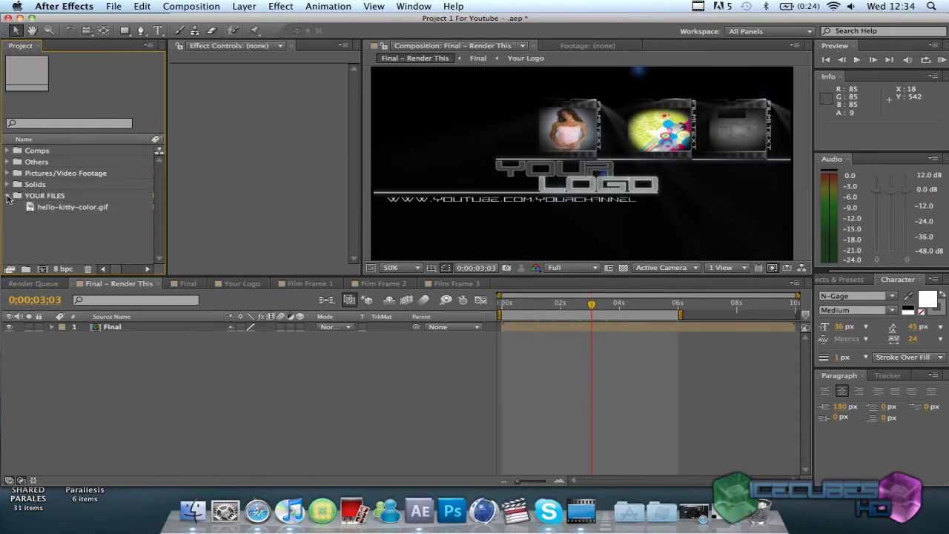
left_click(11, 195)
left_click(11, 195)
left_click(52, 207)
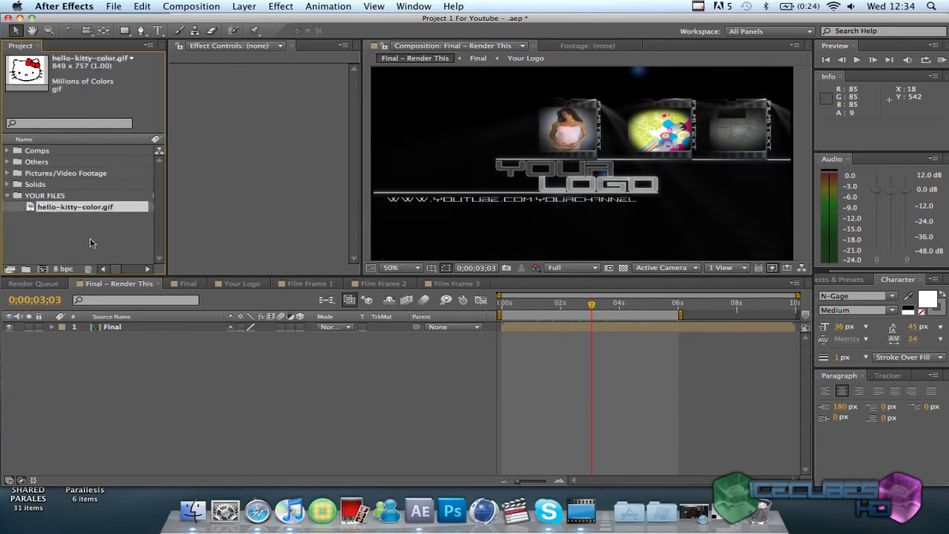
In Film Frame 1, change the Text 1 wording from FILM TEXT to HELLO
left_click(320, 284)
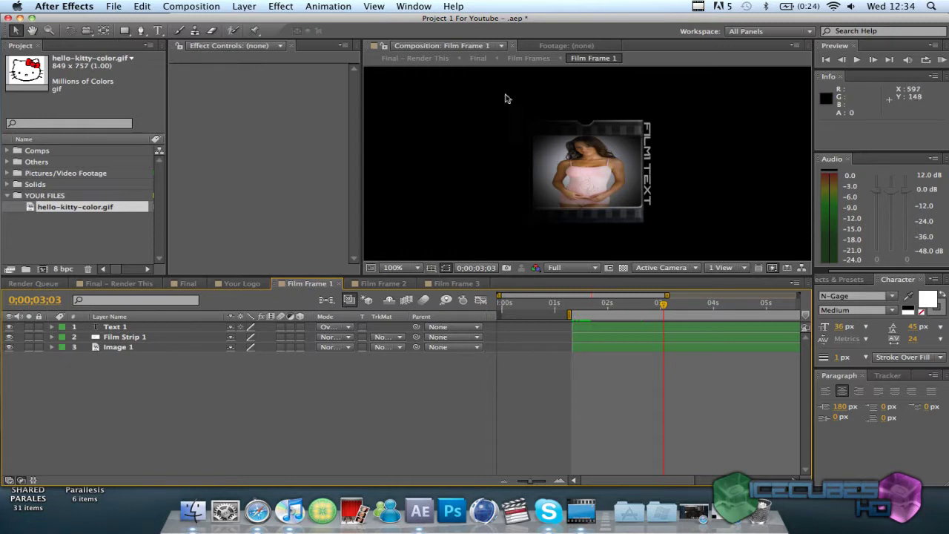
left_click(129, 330)
double_click(122, 326)
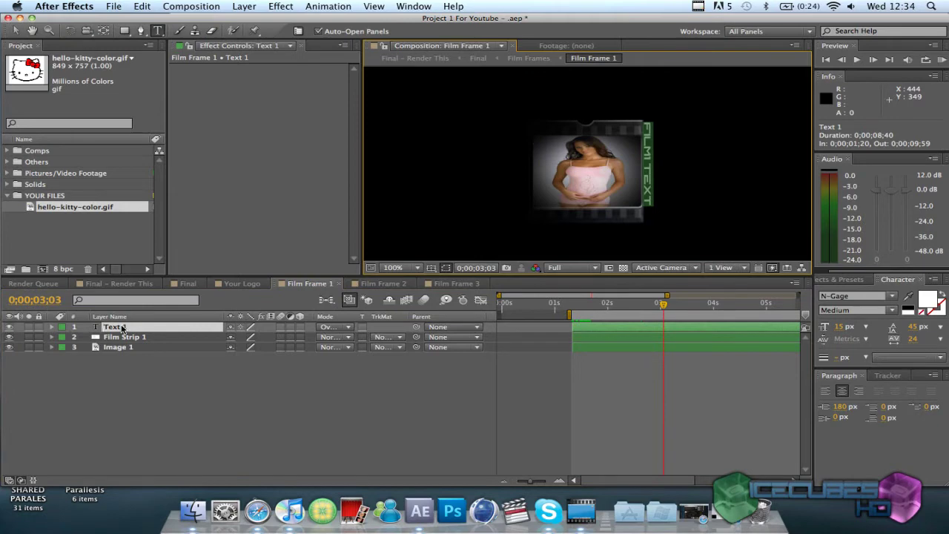
type("HELLO")
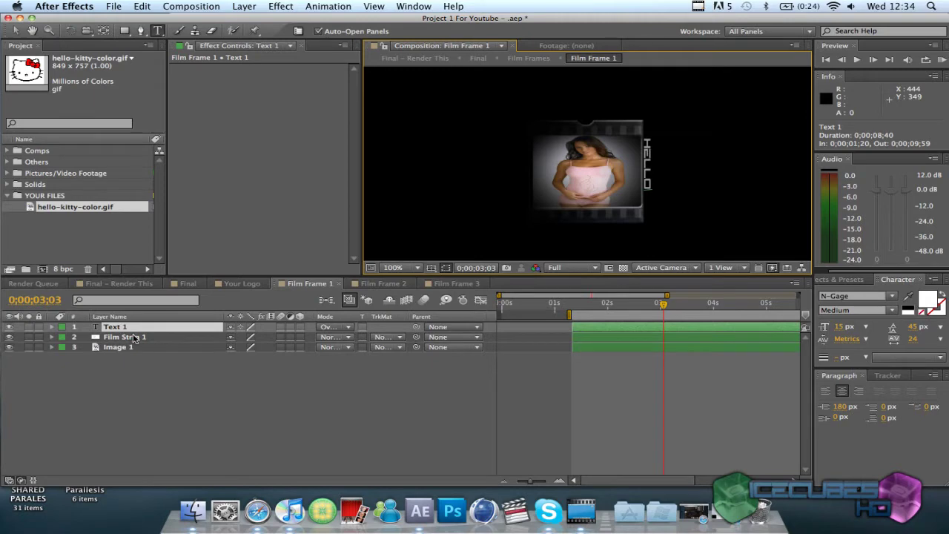
Lock the Film Strip 1 layer, then select the Image 1 layer
left_click(134, 338)
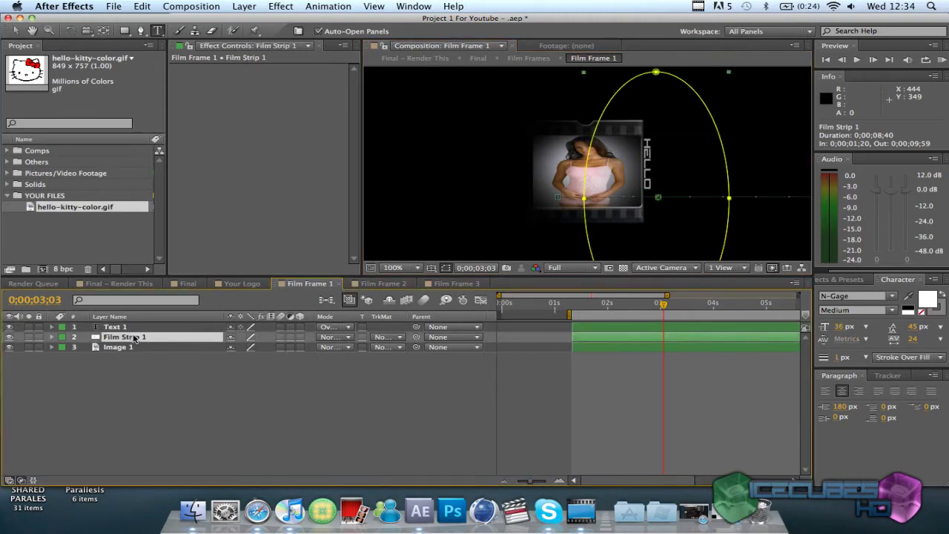
left_click(39, 337)
left_click(136, 338)
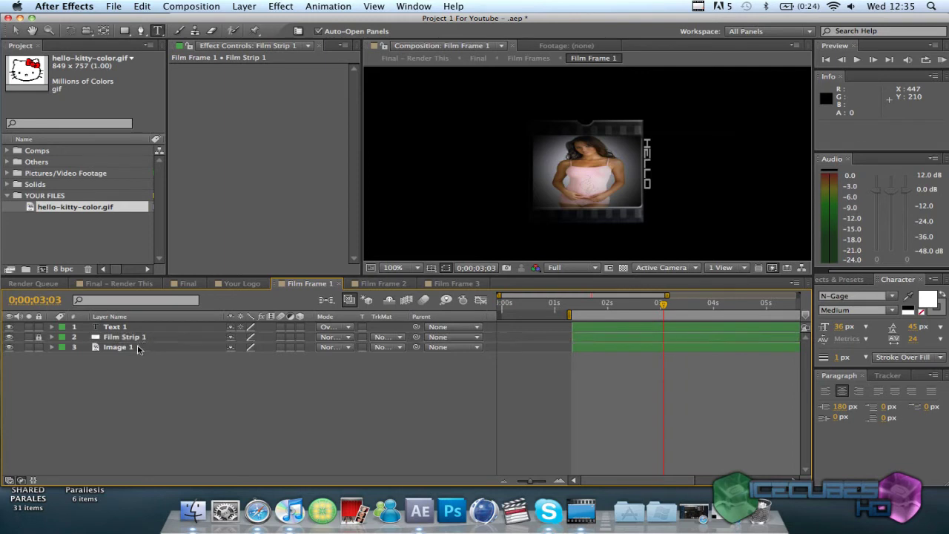
left_click(137, 348)
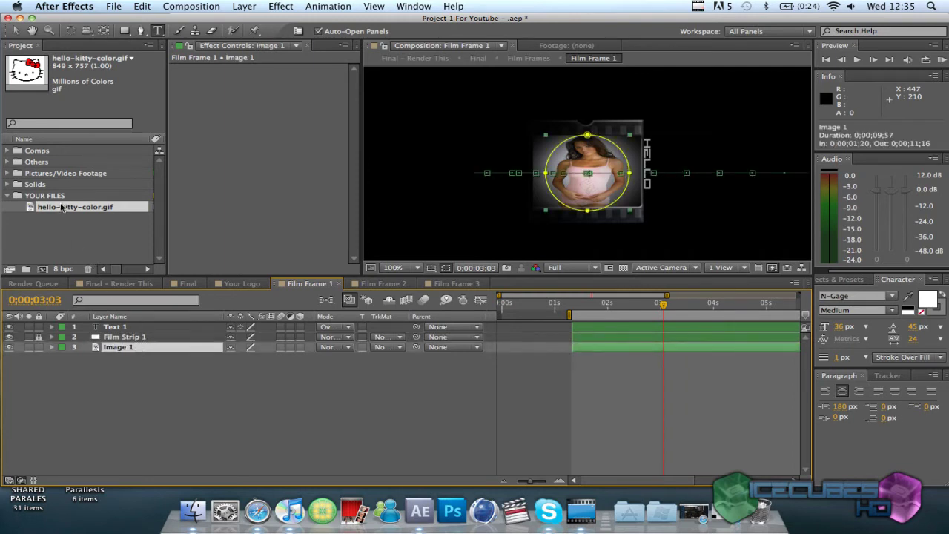
Replace Image 1's picture with hello-kitty-color.gif and scale it down to about 20%
left_click_drag(62, 208, 121, 350)
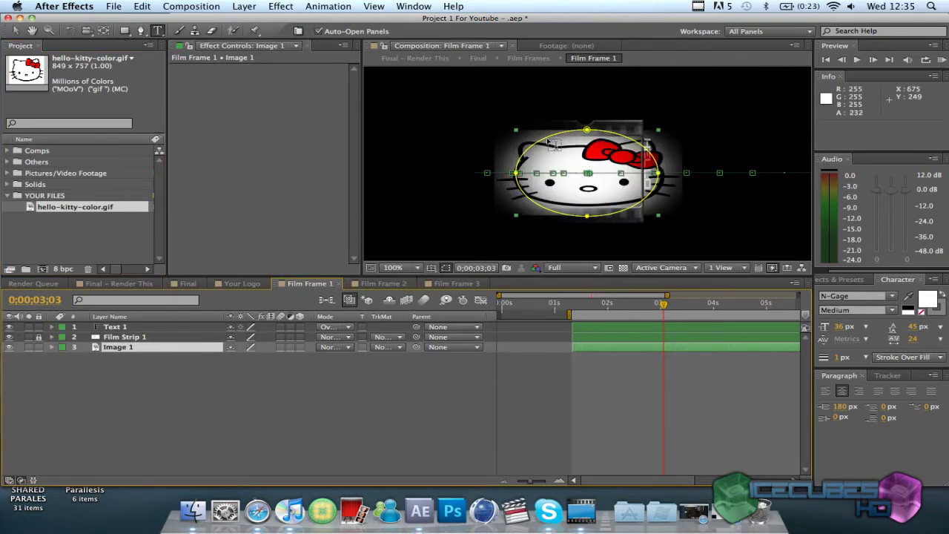
left_click(17, 31)
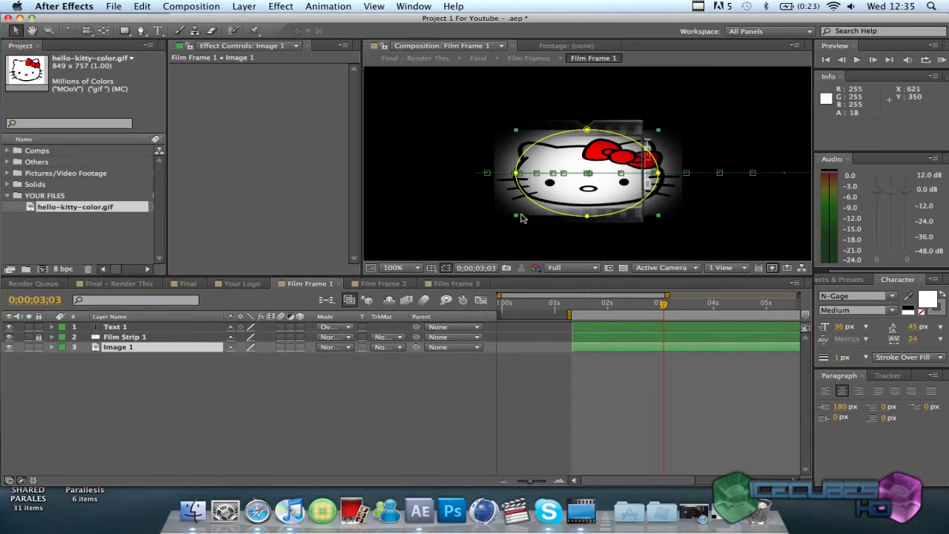
key("s")
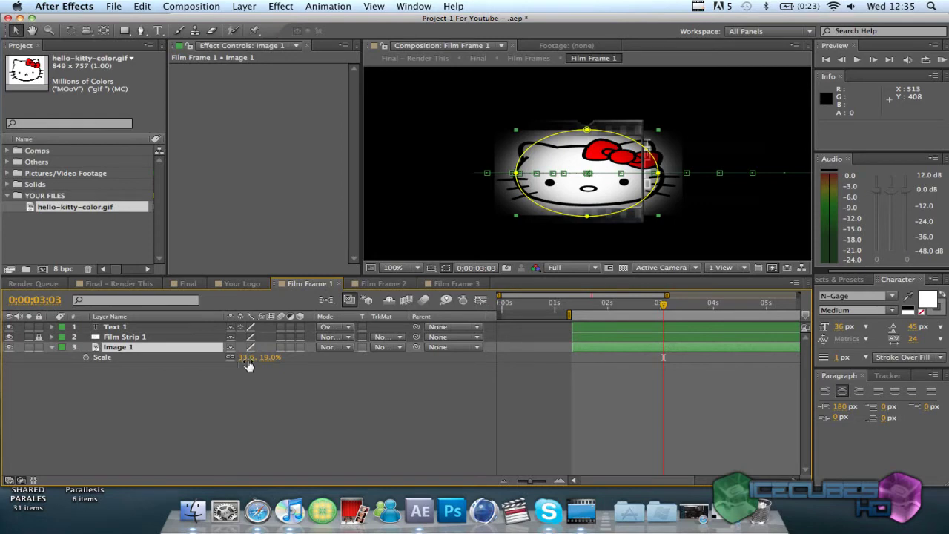
left_click_drag(244, 357, 232, 356)
Fine-tune Hello Kitty to 20.1, 15.9% scale and nudge it inside the film-strip window
left_click_drag(634, 146, 599, 157)
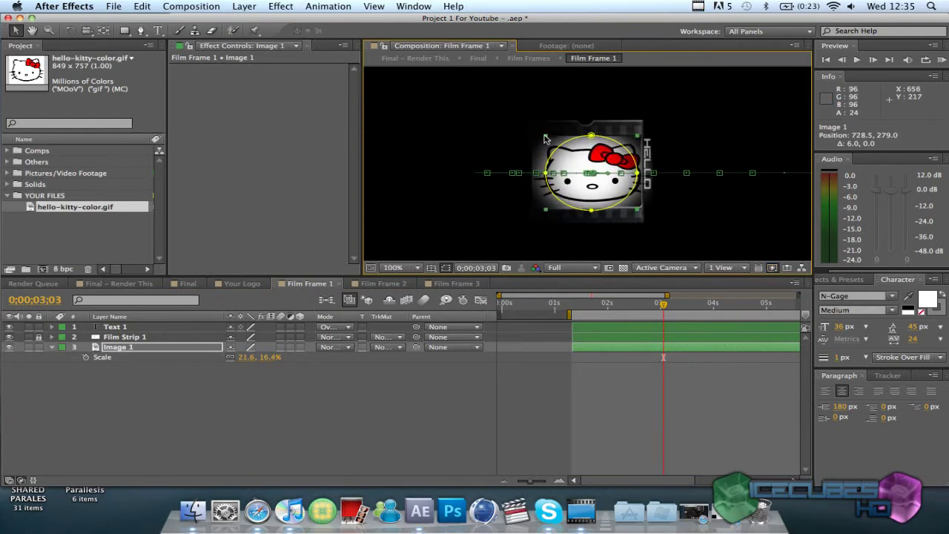
left_click_drag(545, 139, 548, 143)
left_click_drag(606, 194, 608, 196)
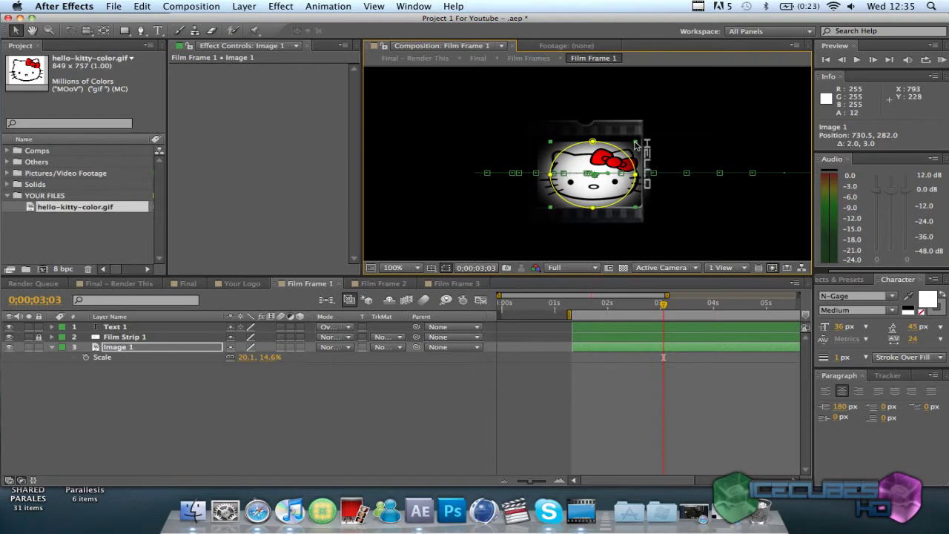
left_click_drag(636, 145, 635, 142)
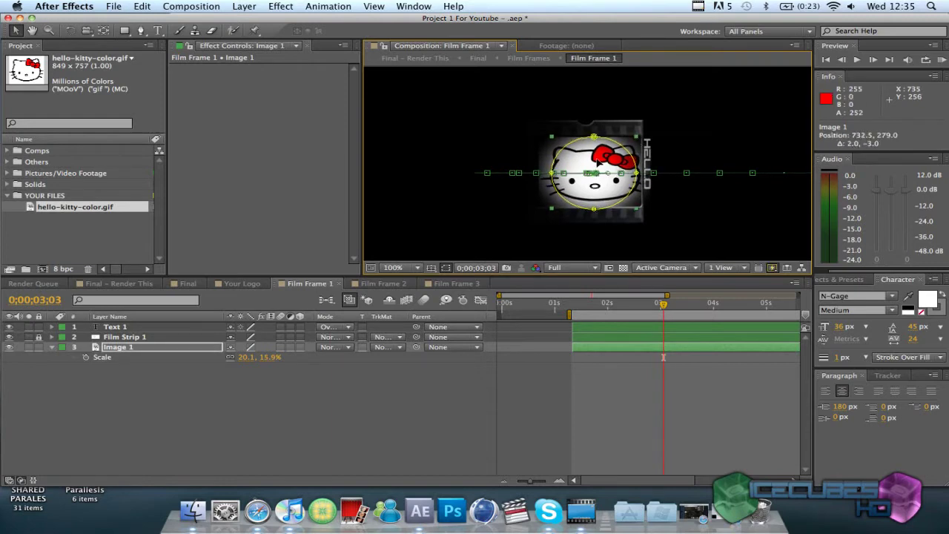
left_click_drag(599, 161, 599, 161)
left_click(665, 213)
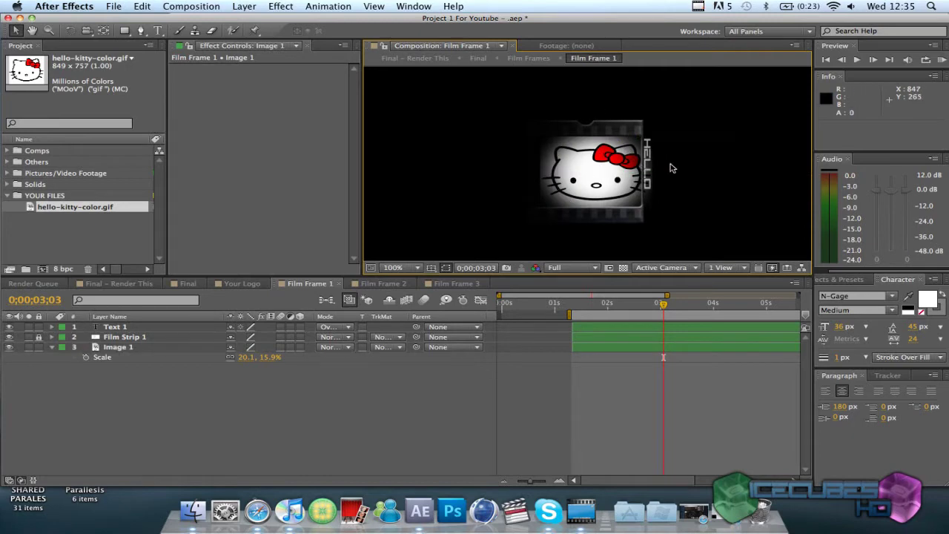
left_click(119, 346)
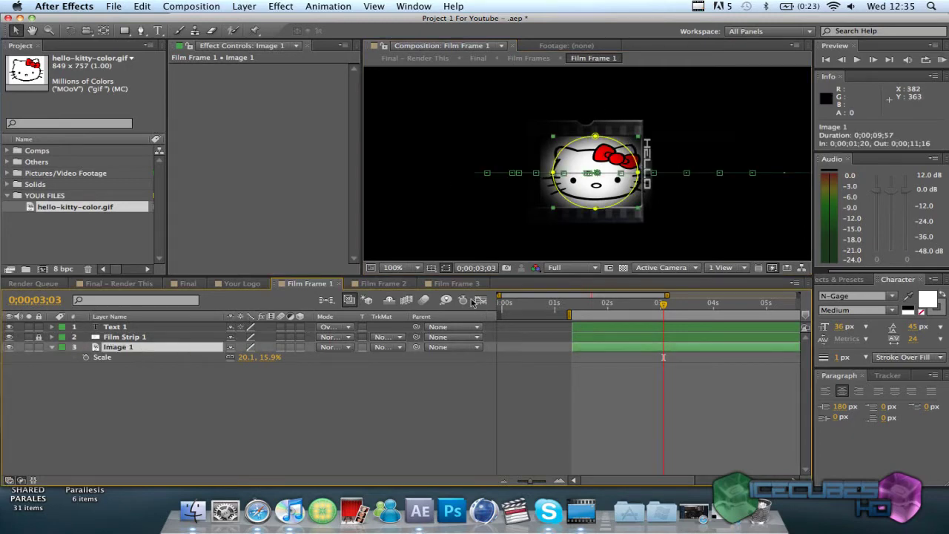
left_click_drag(662, 307, 606, 311)
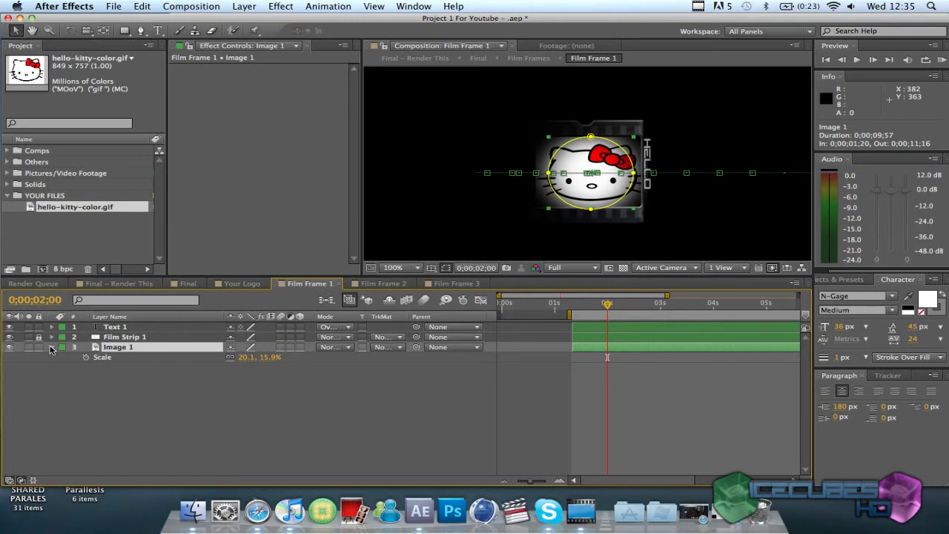
Undo the last change and delete Image 1's Position keyframe at 0;00;03;03
key("super+z")
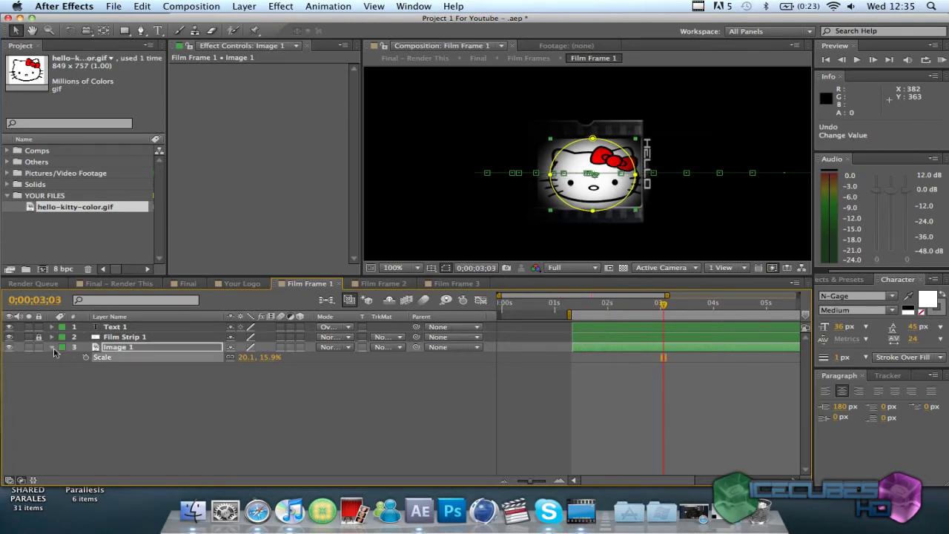
left_click(51, 348)
left_click(51, 348)
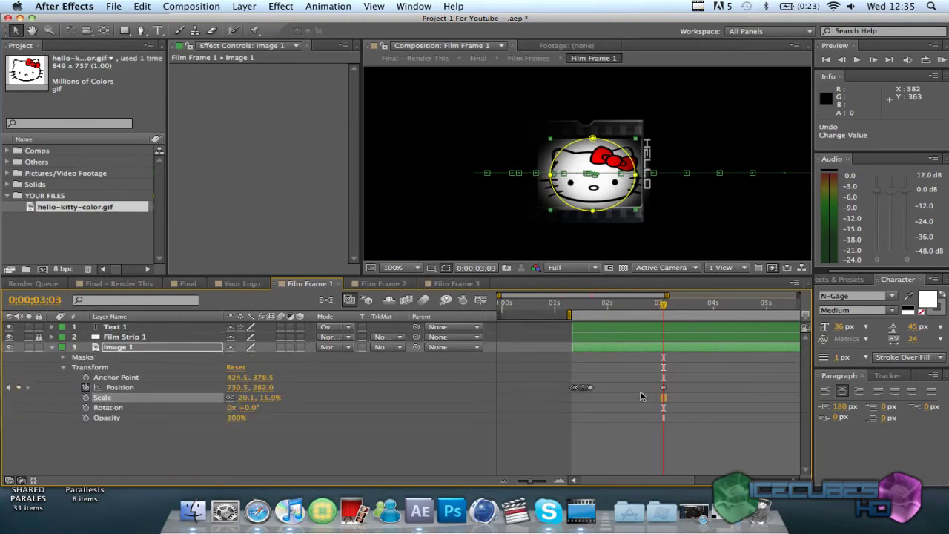
left_click(663, 390)
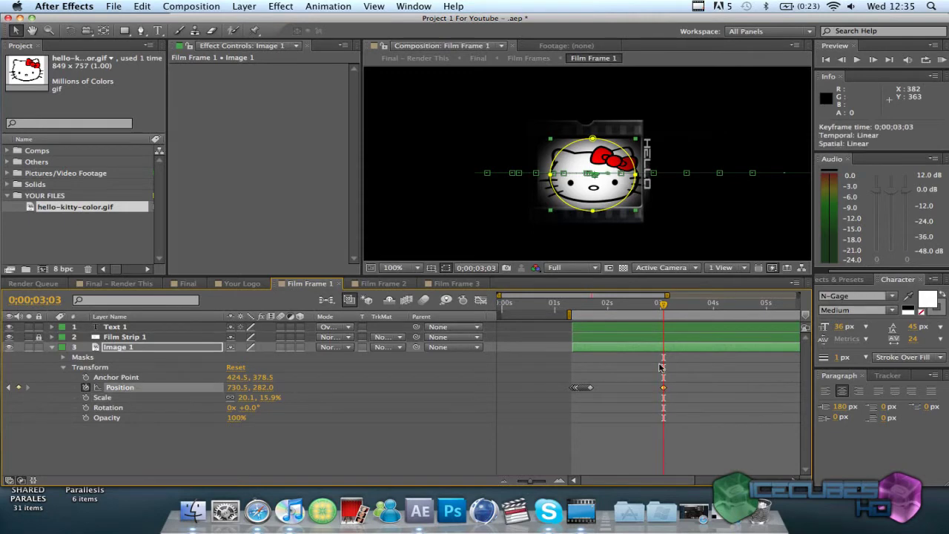
key("Delete")
At 0;00;01;40, shift Hello Kitty right to centre it in the film frame
left_click_drag(664, 305, 589, 314)
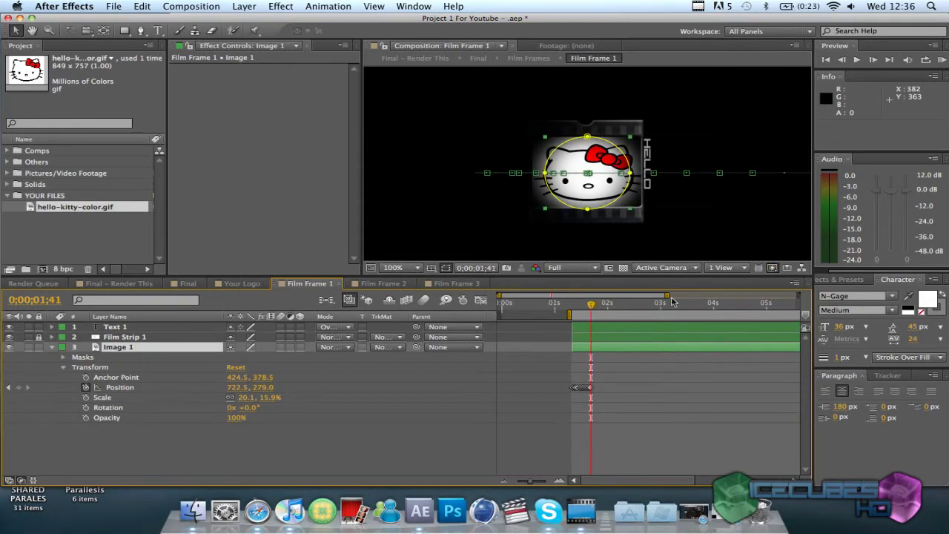
left_click_drag(667, 296, 609, 307)
left_click(578, 190)
left_click_drag(578, 190, 584, 188)
mouse_move(610, 310)
left_mouse_down()
mouse_move(522, 309)
mouse_move(609, 310)
left_mouse_up()
left_click(682, 139)
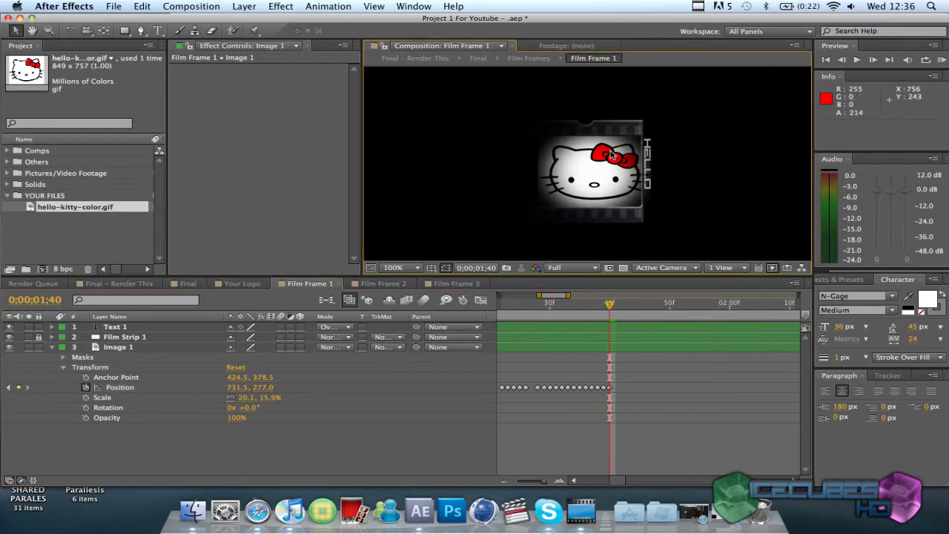
key("comma")
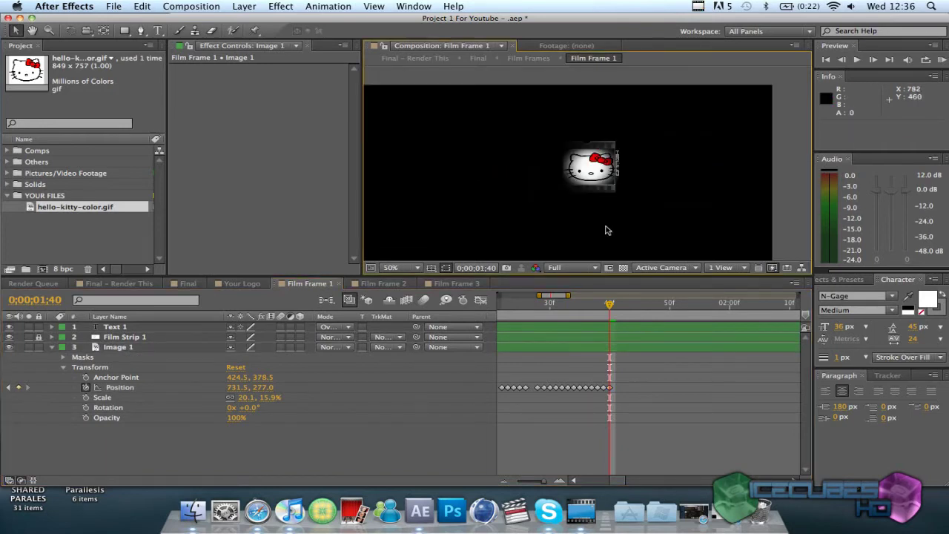
Open Film Frame 2 and reveal Image 2's transform properties
left_click(382, 284)
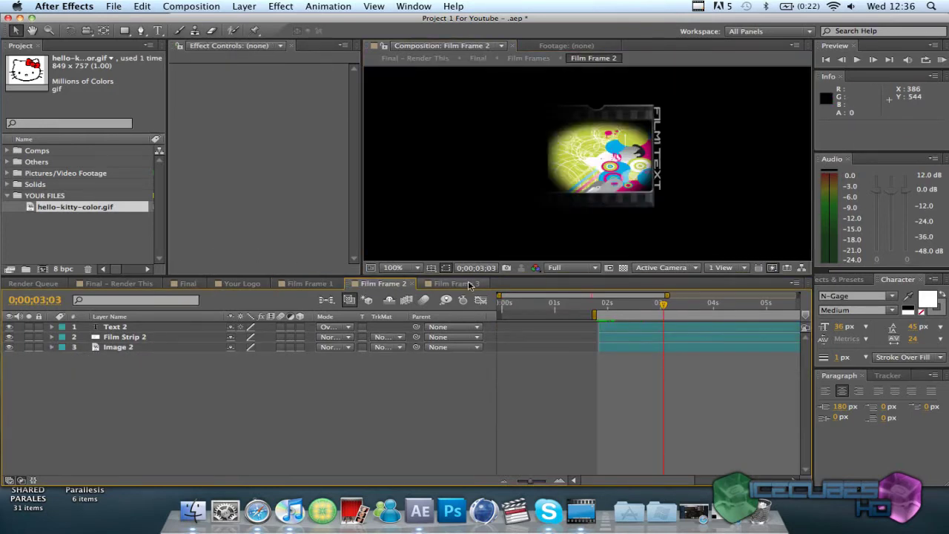
left_click(468, 284)
left_click(382, 284)
left_click(112, 328)
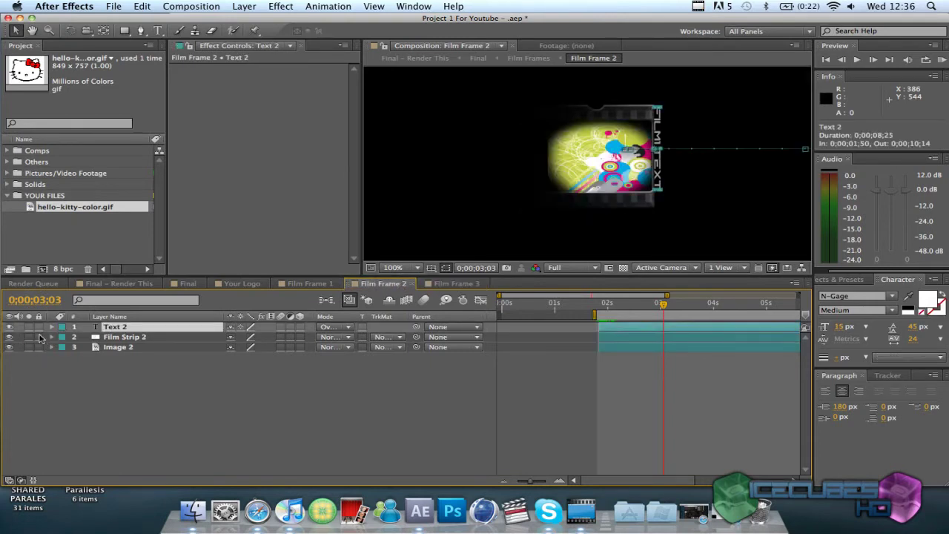
left_click(51, 347)
left_click(111, 347)
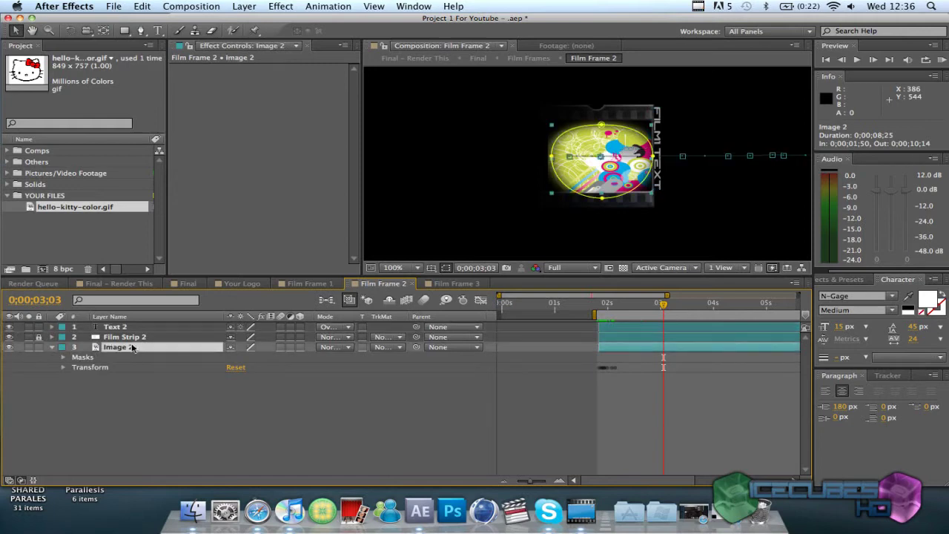
left_click(63, 366)
Select Image 2's Position keyframe at 0;00;02;08, then view Film Frame 3 and Final
left_click(618, 303)
left_click_drag(617, 306, 615, 306)
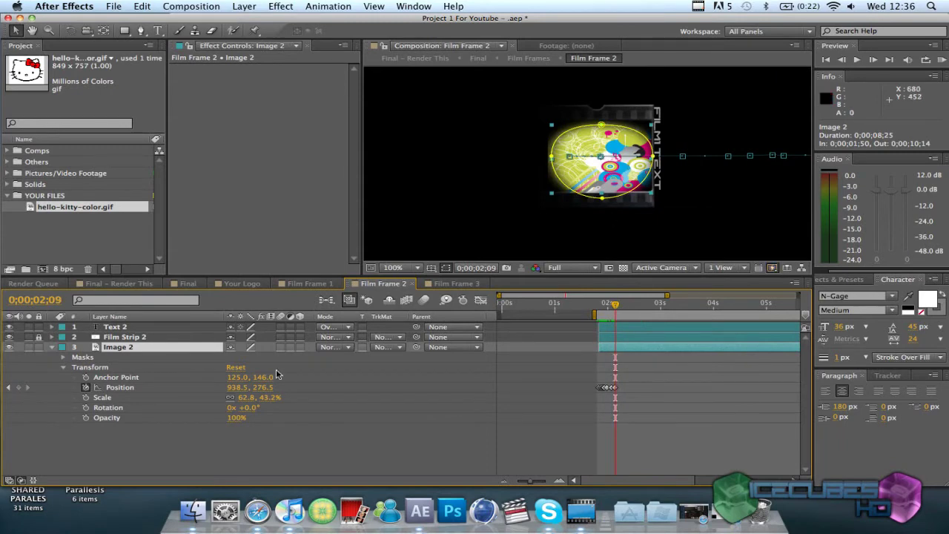
left_click(614, 388)
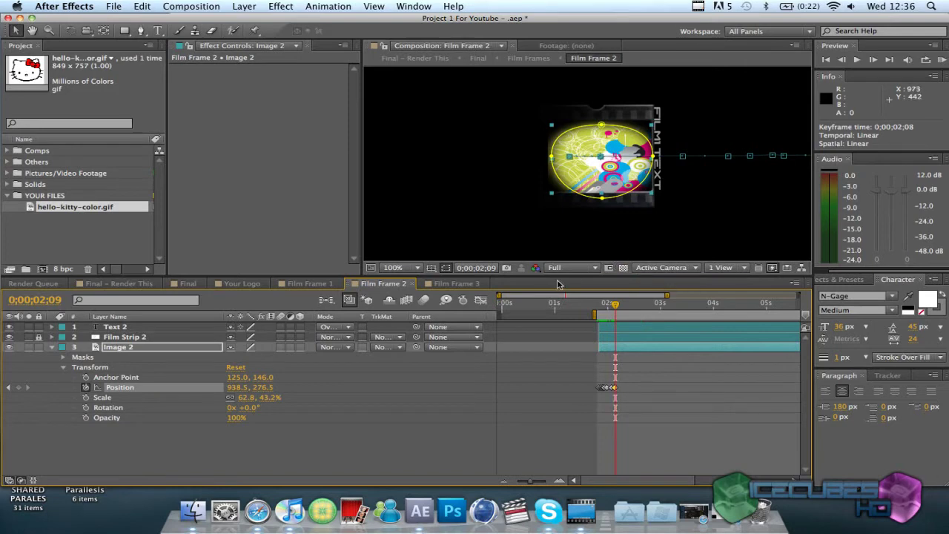
left_click(457, 283)
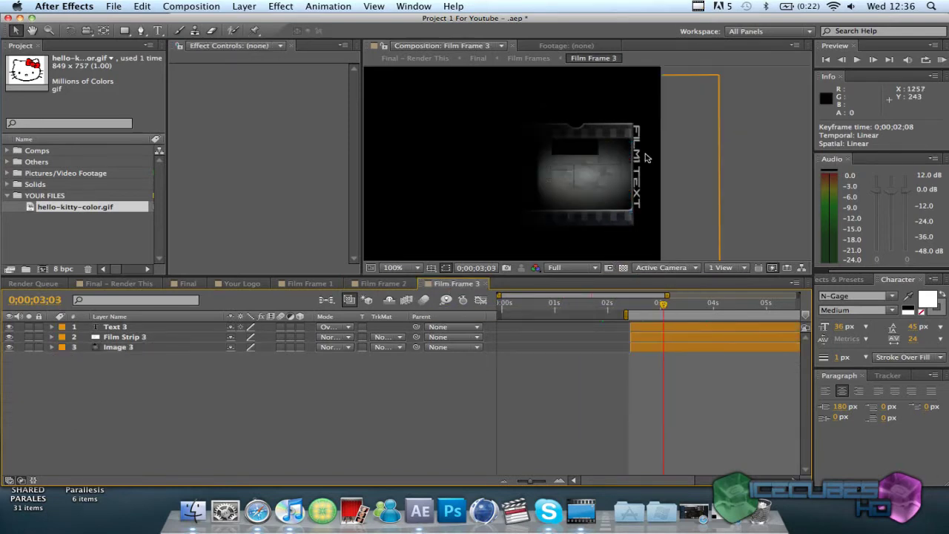
left_click(187, 283)
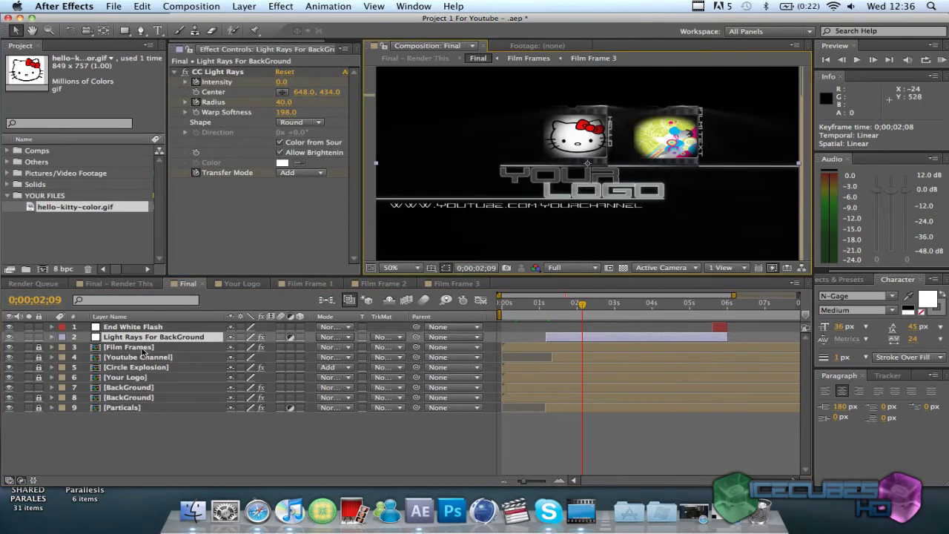
Retype the logo text YOUR LOGO as ICE CUBES and preview it in Final – Render This
left_click(238, 283)
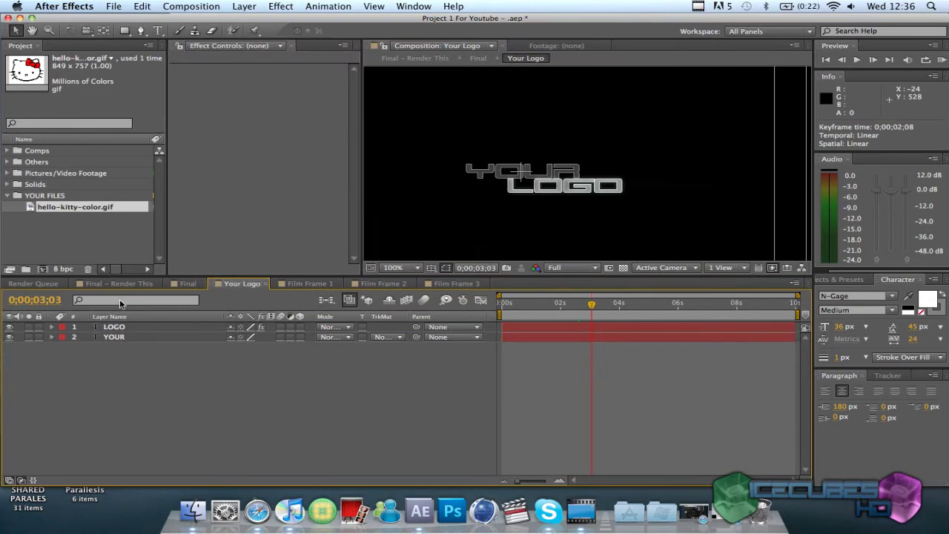
left_click(128, 338)
type("ICE")
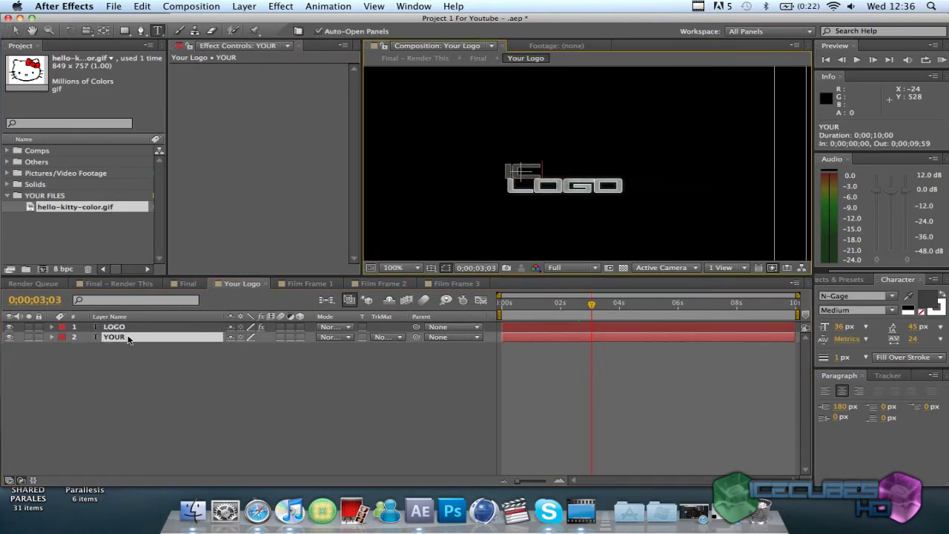
double_click(113, 327)
type("CUBES")
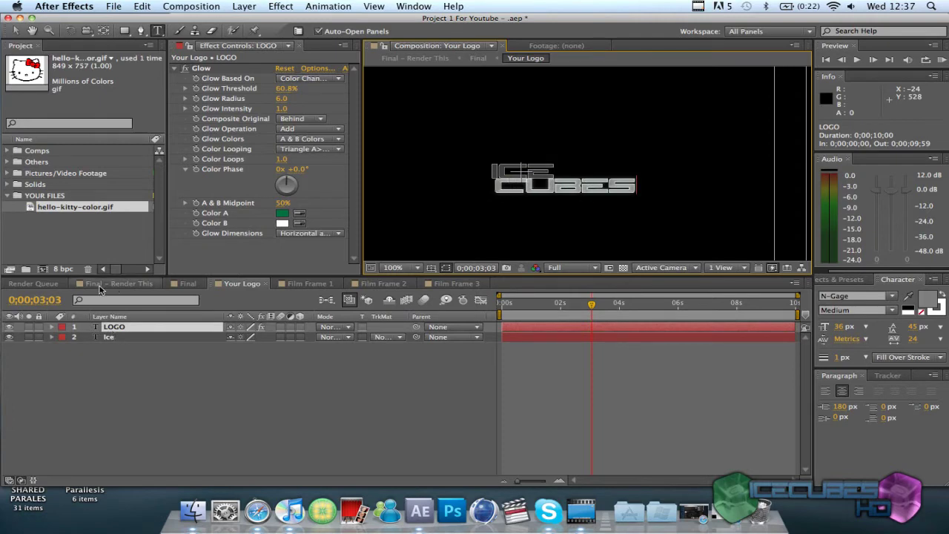
left_click(119, 283)
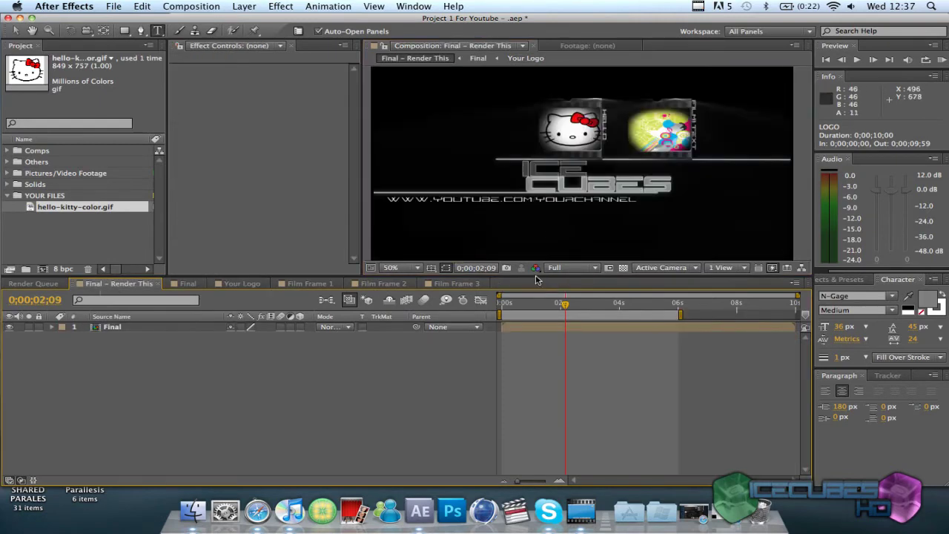
mouse_move(564, 304)
left_mouse_down()
mouse_move(502, 305)
mouse_move(576, 309)
left_mouse_up()
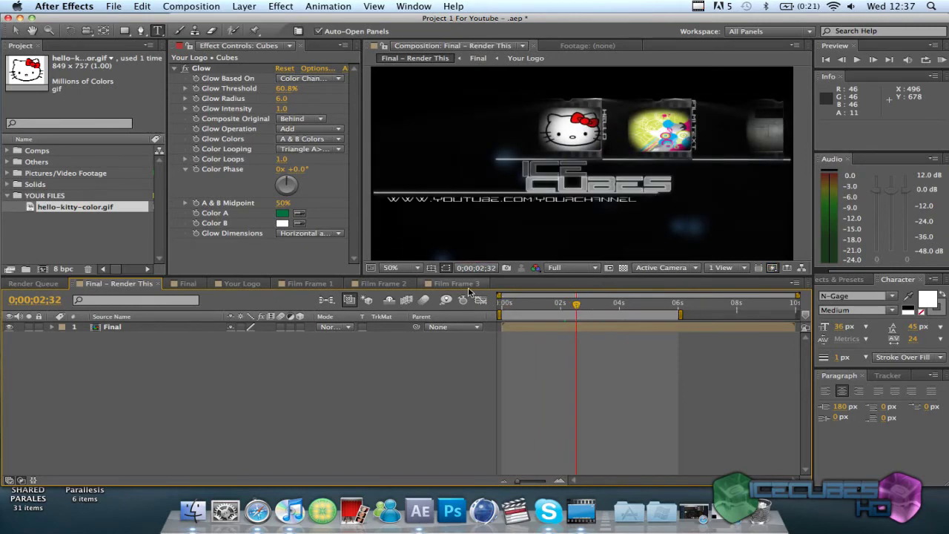
Apply a Hue/Saturation effect to Film Frame 1's Film Strip 1 layer
left_click(305, 284)
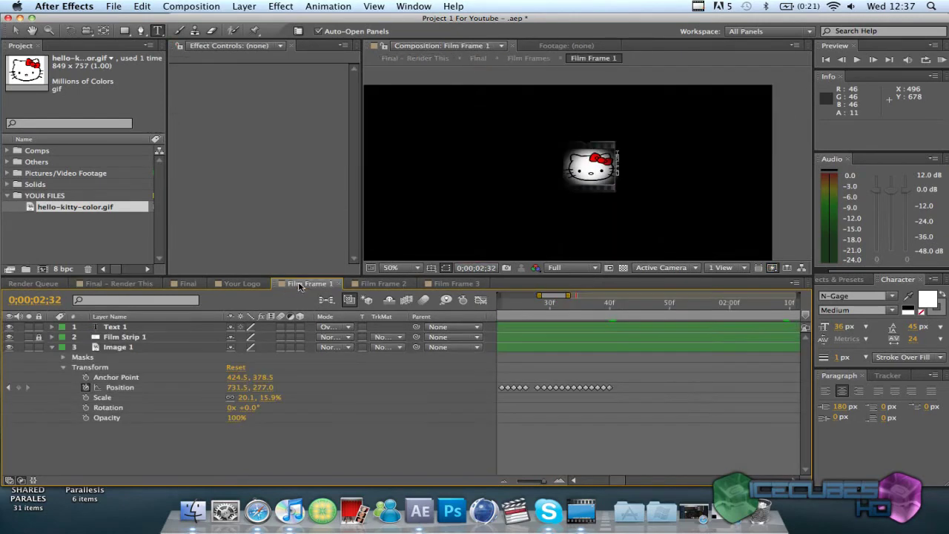
left_click(52, 347)
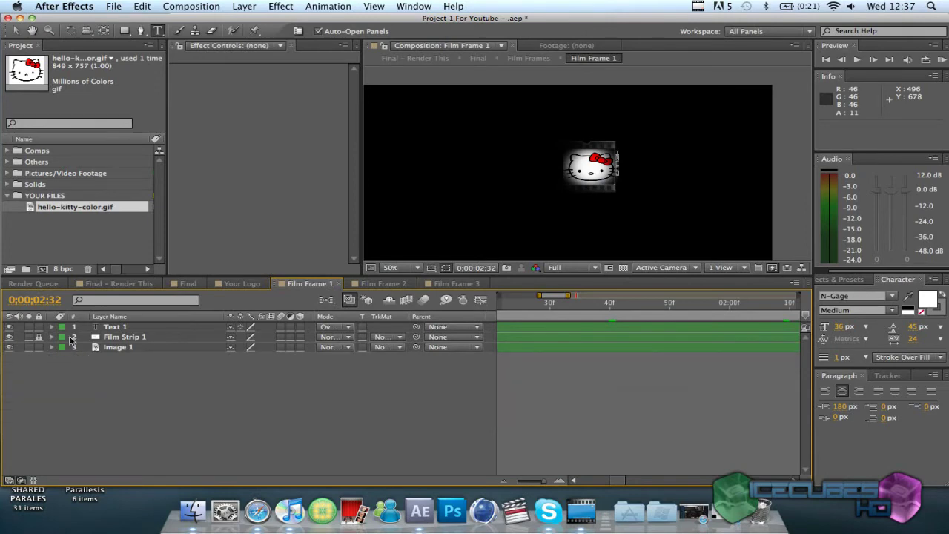
left_click(123, 337)
left_click(281, 6)
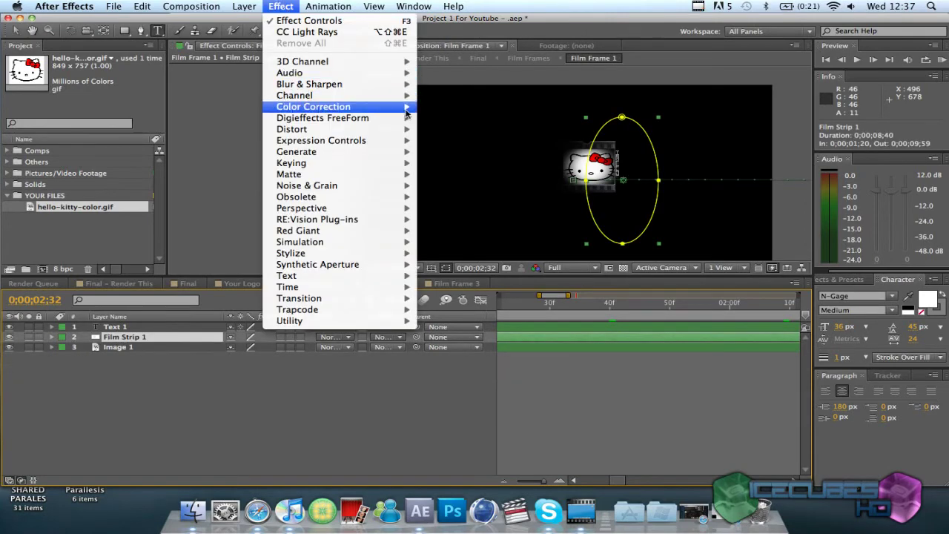
mouse_move(400, 106)
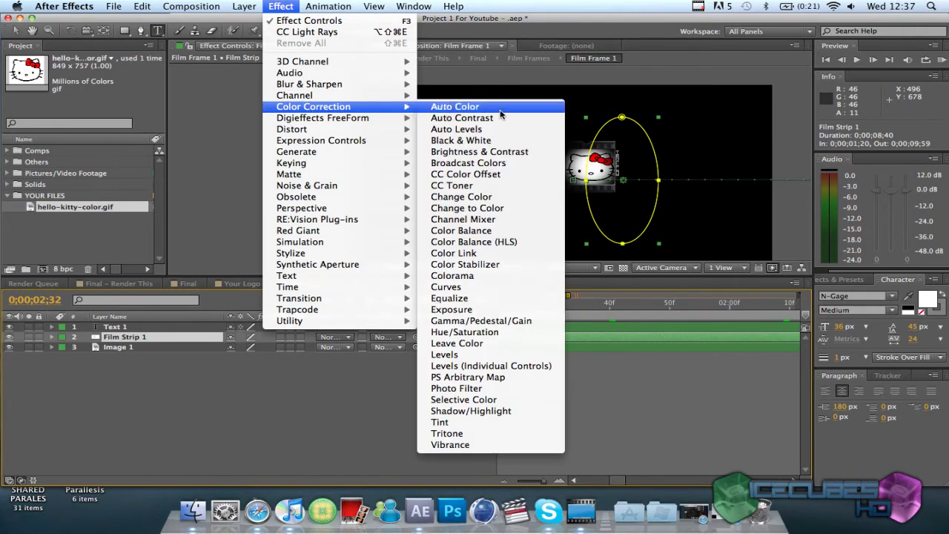
left_click(510, 335)
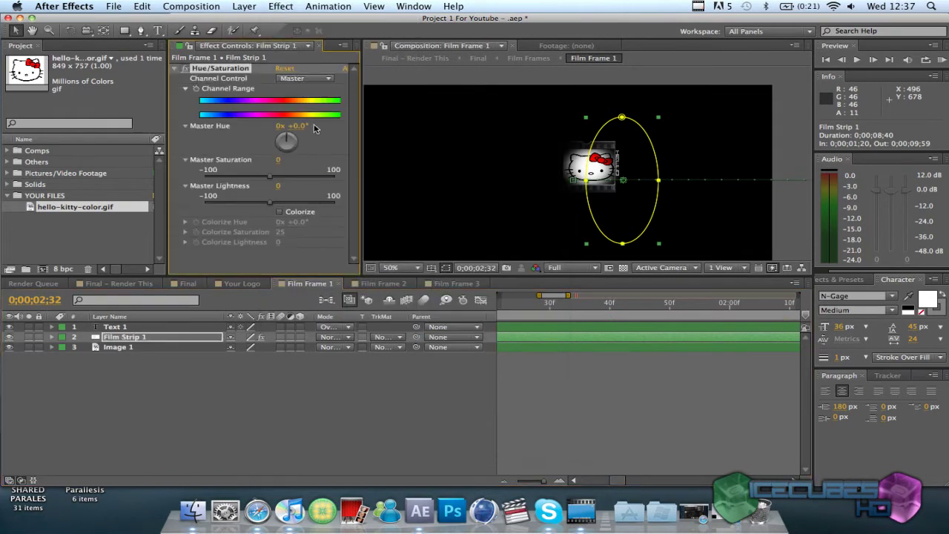
Try a master hue of 315 degrees, then remove the Hue/Saturation effect
left_click_drag(300, 132, 455, 148)
key("period")
key("period")
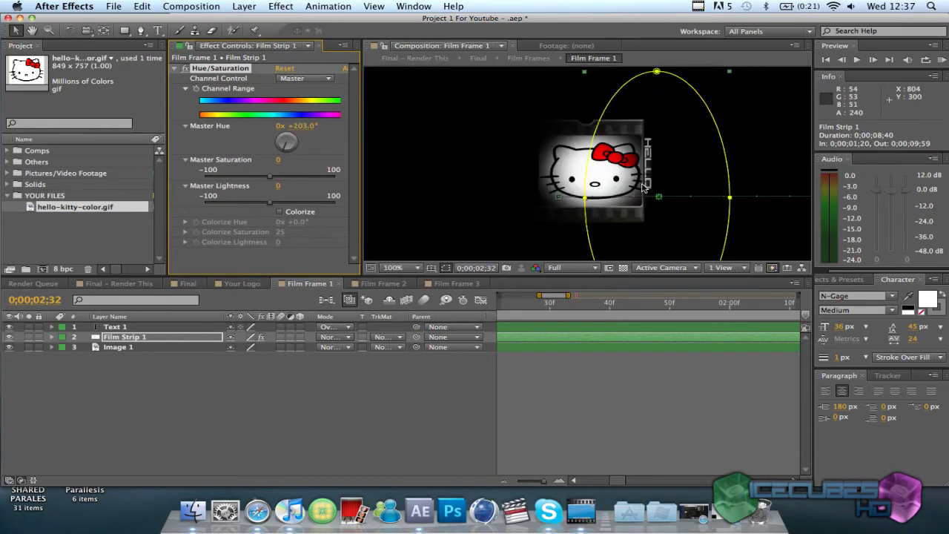
left_click_drag(302, 134, 381, 138)
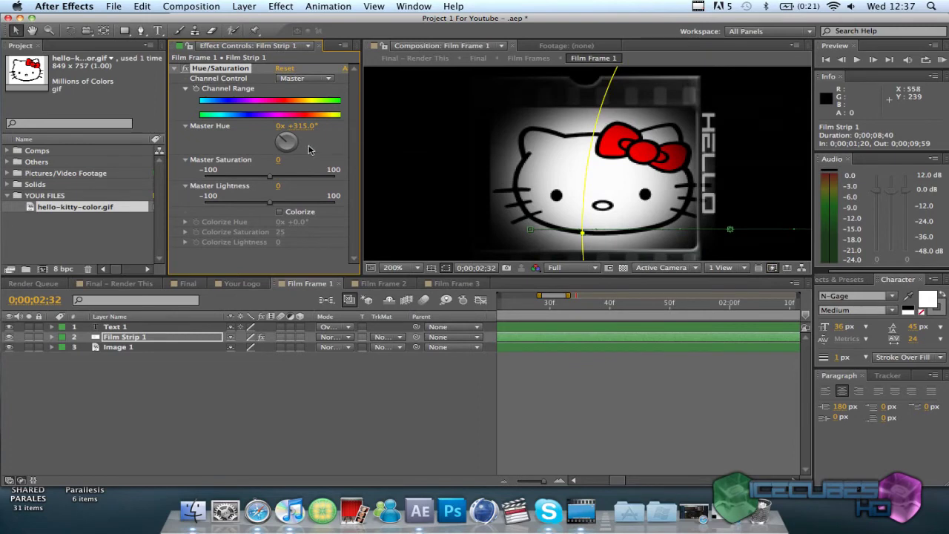
key("Delete")
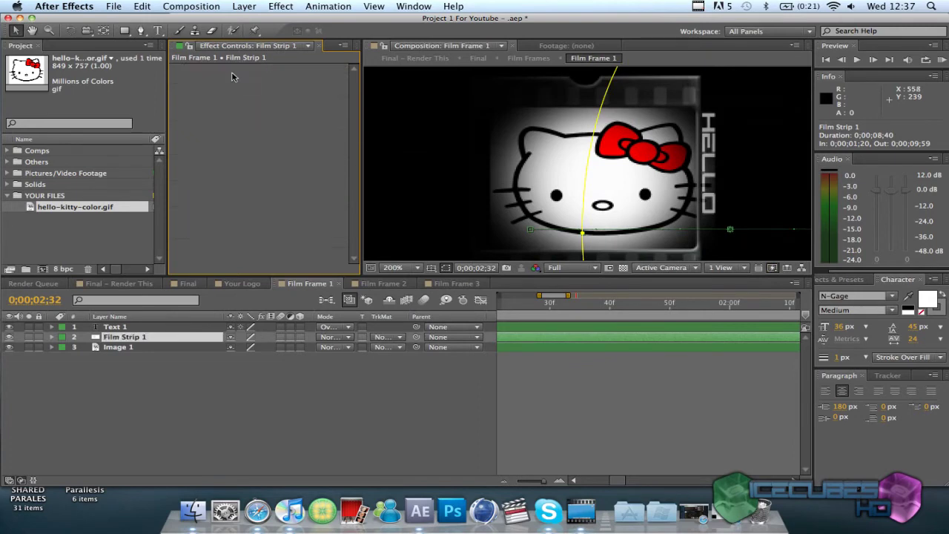
key("comma")
key("comma")
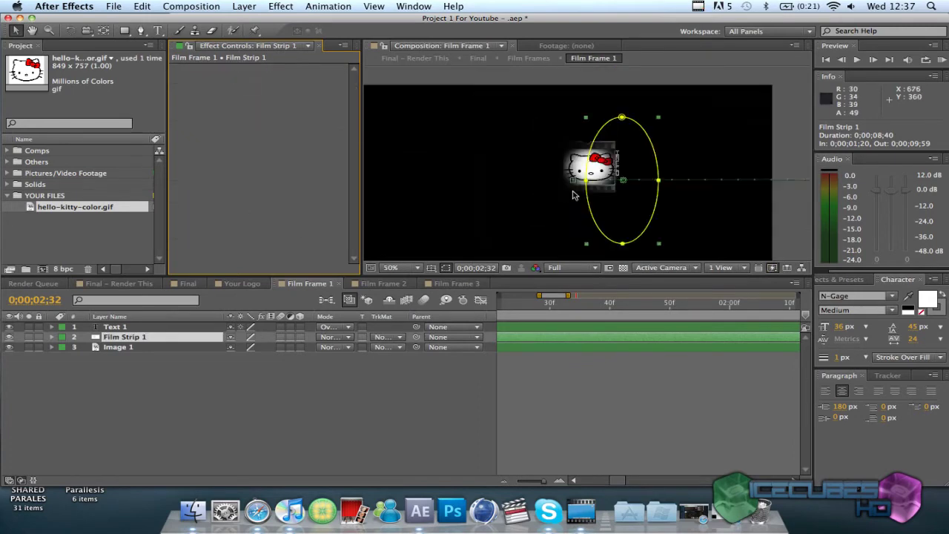
Scrub Final – Render This, then open the Youtube Channel precomp from the Final composition
left_click(125, 284)
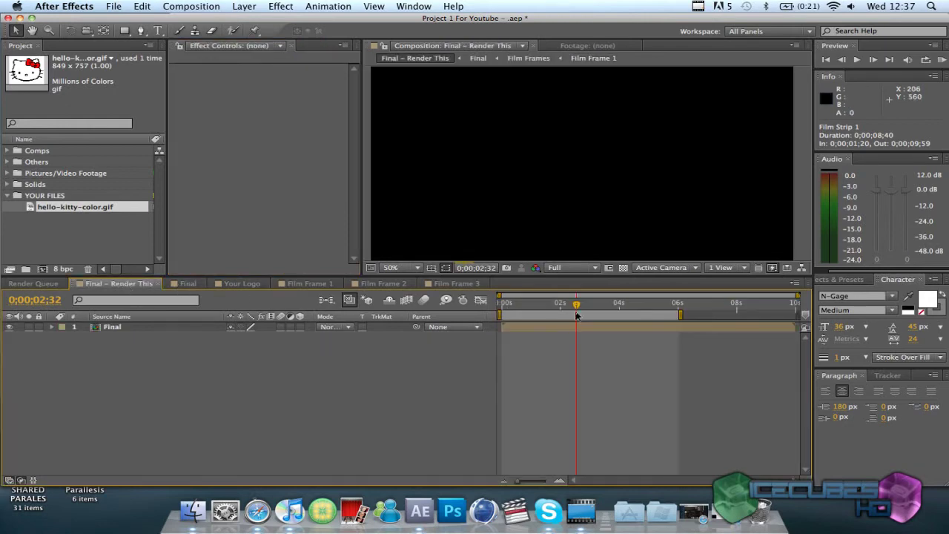
left_click_drag(576, 304, 607, 307)
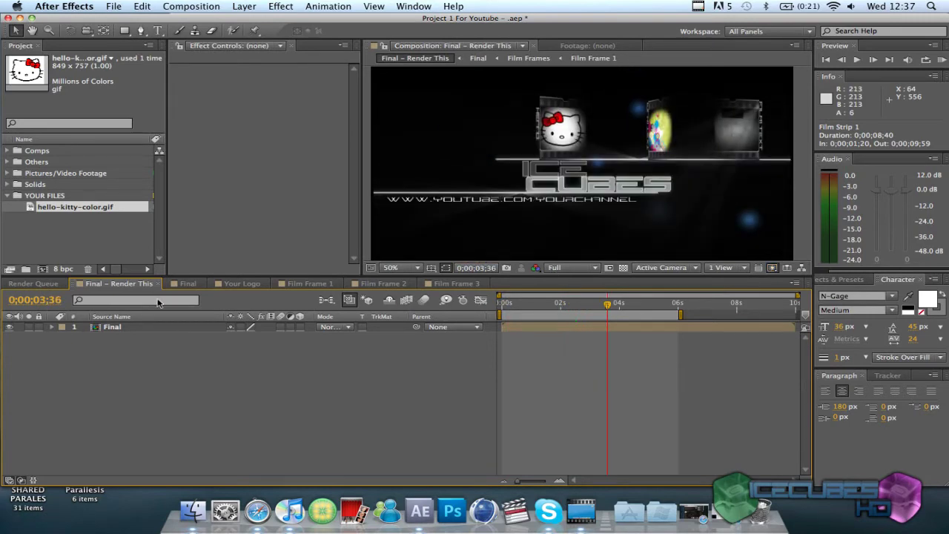
left_click(201, 284)
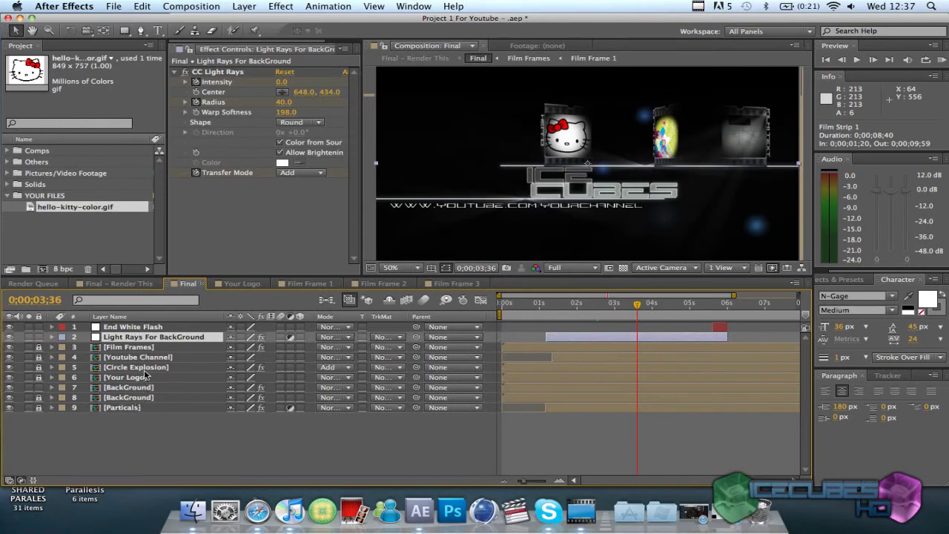
key("super+shift+a")
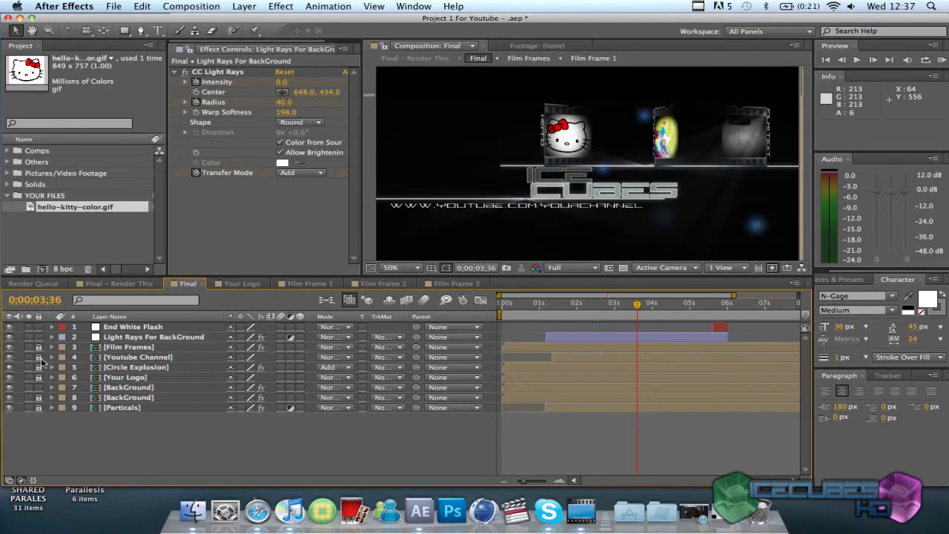
double_click(131, 357)
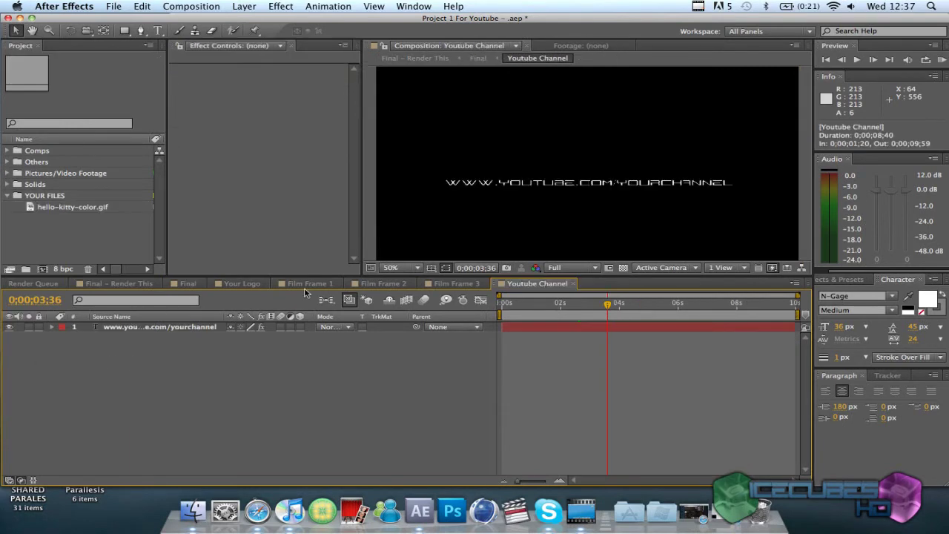
left_click_drag(521, 288, 337, 289)
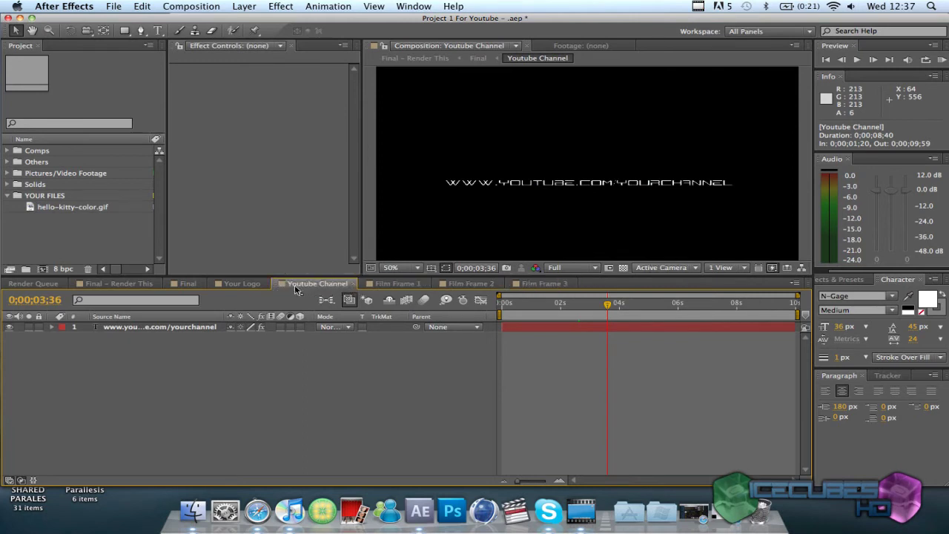
Replace 'yourchannel' in the URL text with the creator's channel name
left_click(129, 328)
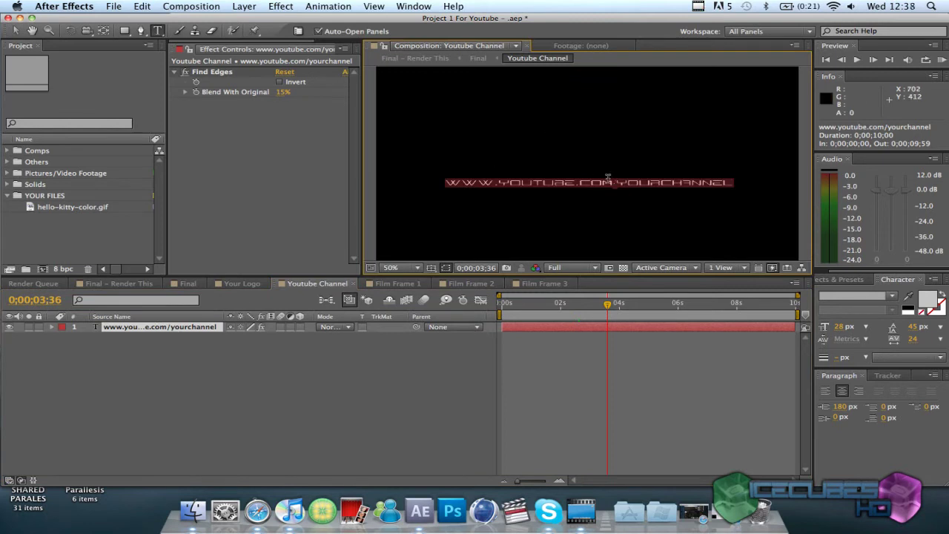
key("super+t")
left_click_drag(617, 183, 710, 186)
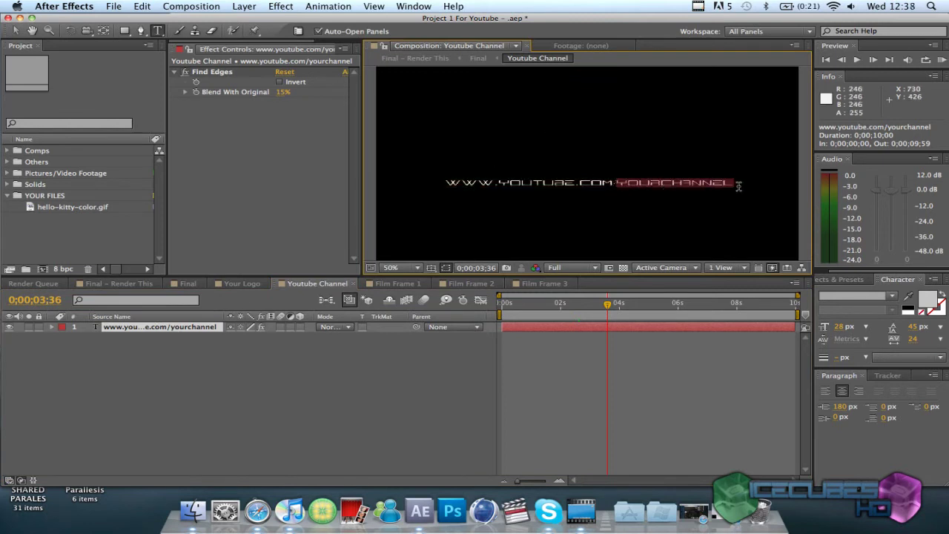
type("ice")
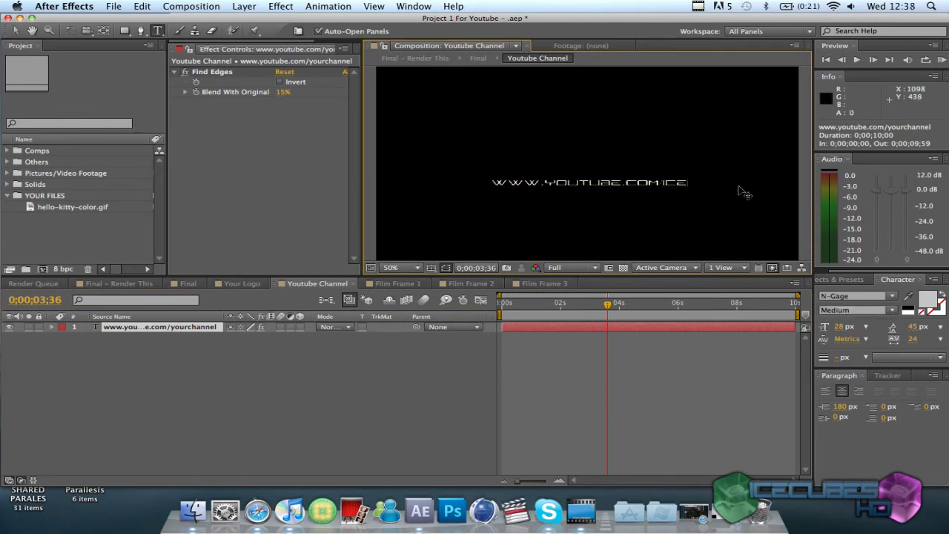
type("cubeshd")
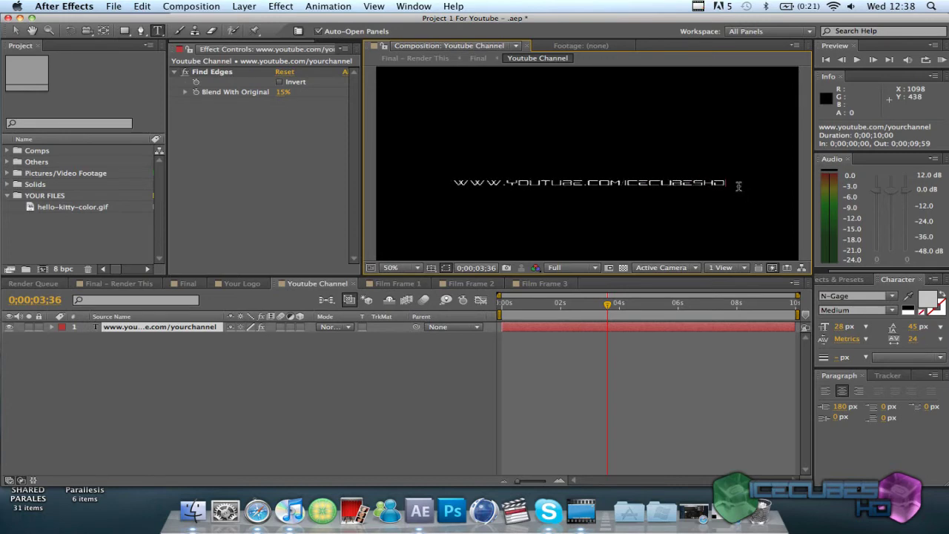
left_click(118, 283)
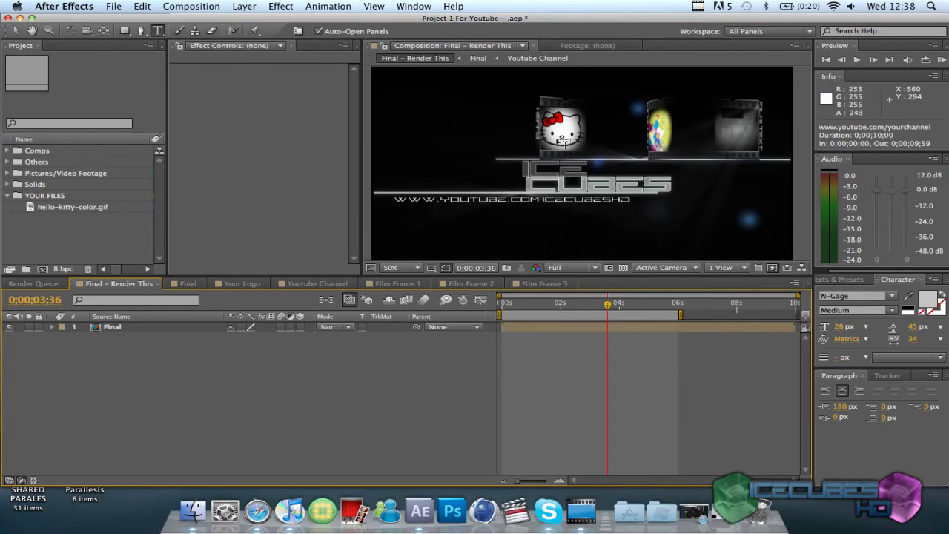
Scrub back to about one second and play a preview of the updated intro
left_click_drag(607, 307, 557, 307)
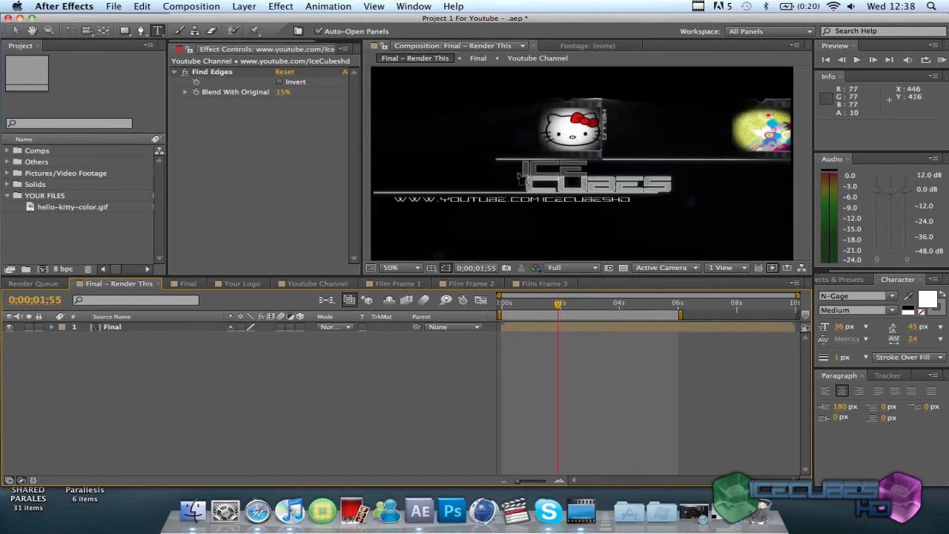
left_click(545, 302)
key("KP_0")
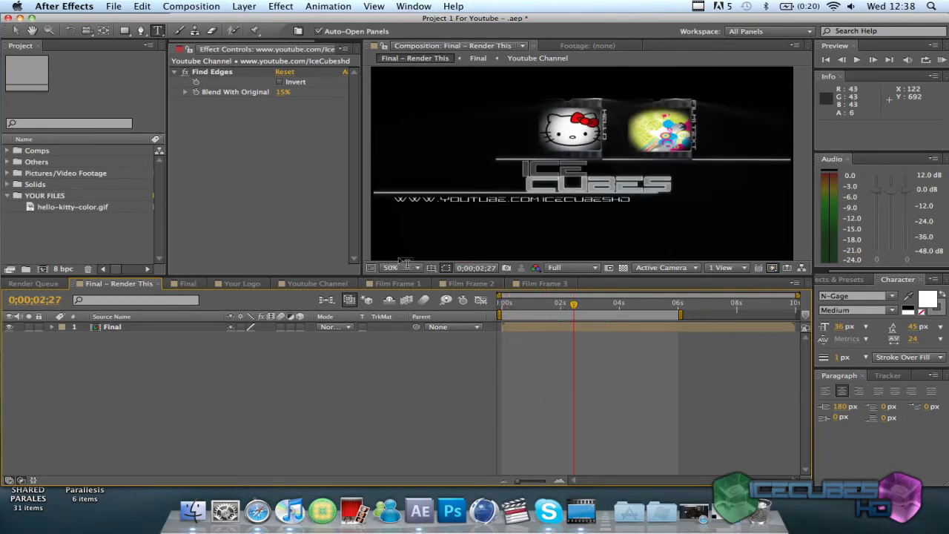
Open the Your Logo composition and move the time to about 4.5 seconds
left_click(185, 284)
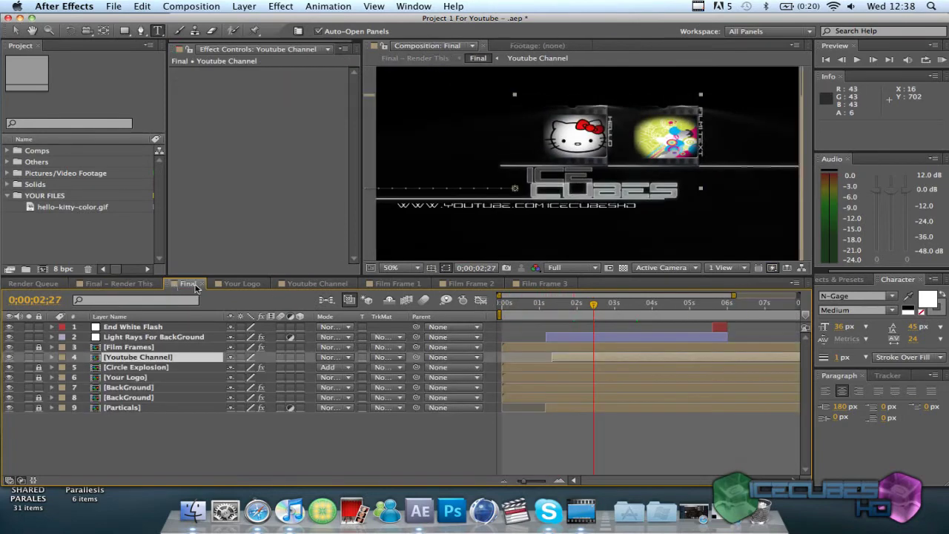
left_click(227, 284)
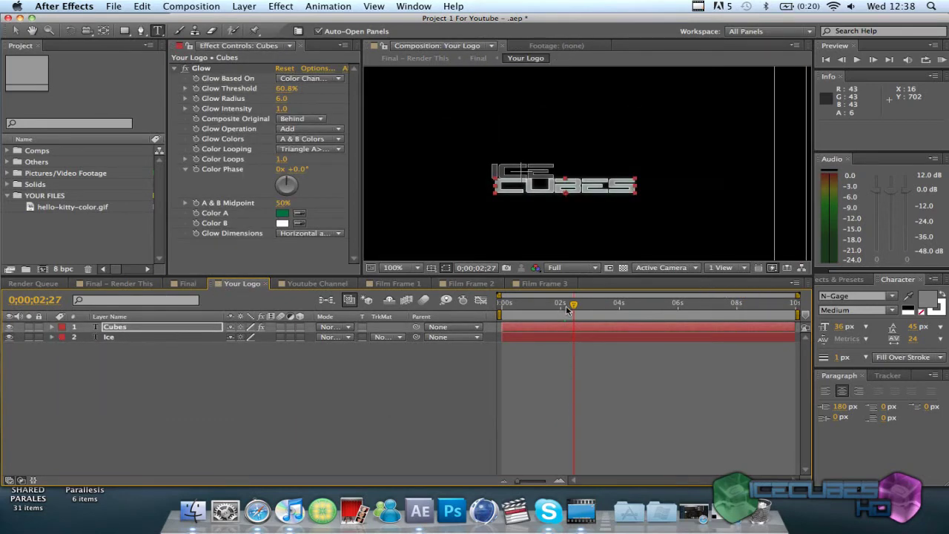
left_click_drag(567, 309, 643, 305)
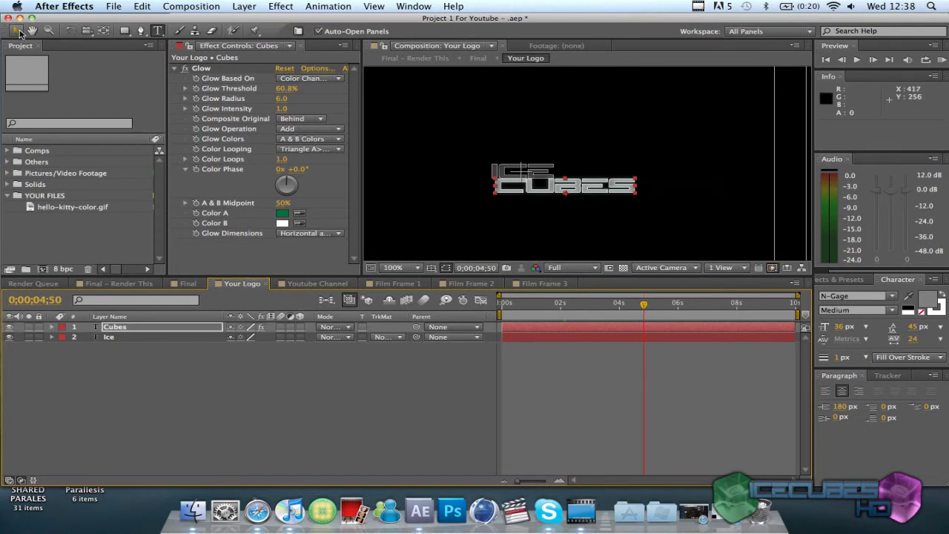
Draw a trial white rectangle above the ICE CUBES logo, then undo it
left_click(18, 30)
left_click(484, 155)
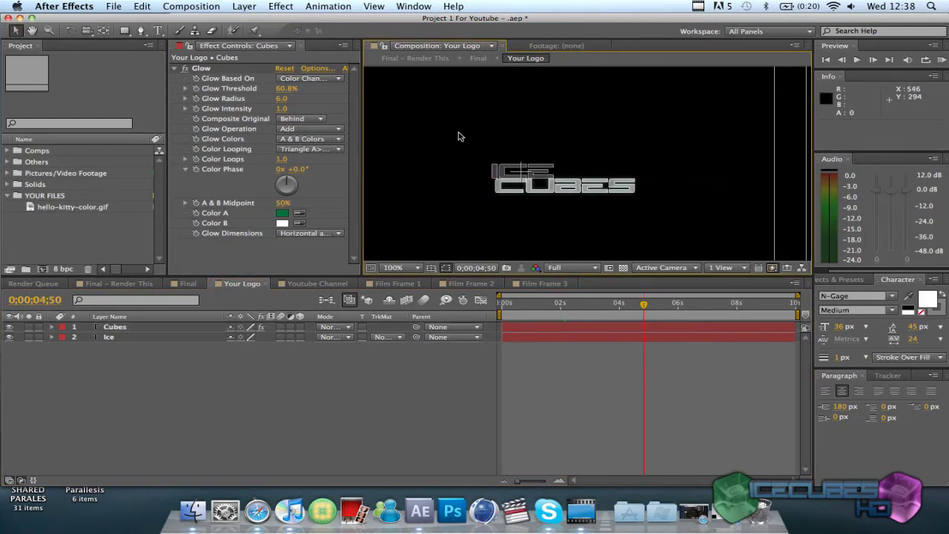
left_click(125, 30)
mouse_move(474, 138)
left_mouse_down()
mouse_move(616, 222)
mouse_move(652, 222)
mouse_move(364, 69)
mouse_move(440, 95)
mouse_move(448, 119)
left_mouse_up()
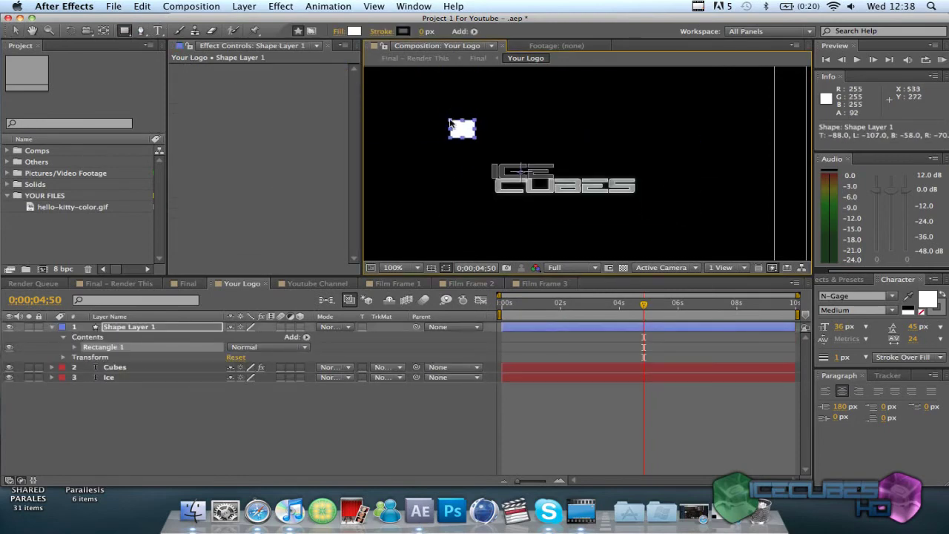
key("super+z")
Return to Final – Render This and scrub from the Hello Kitty frame toward the intro's end
left_click(118, 283)
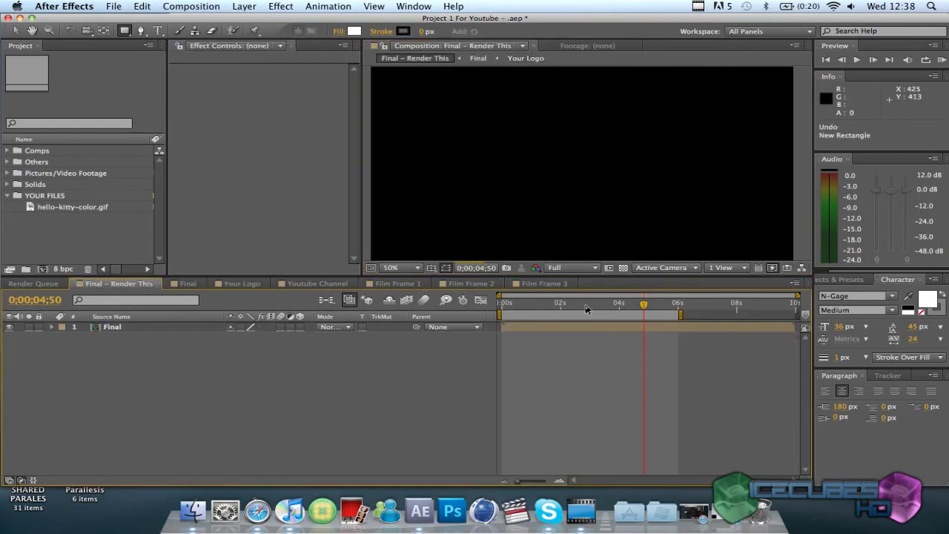
left_click_drag(585, 310, 549, 304)
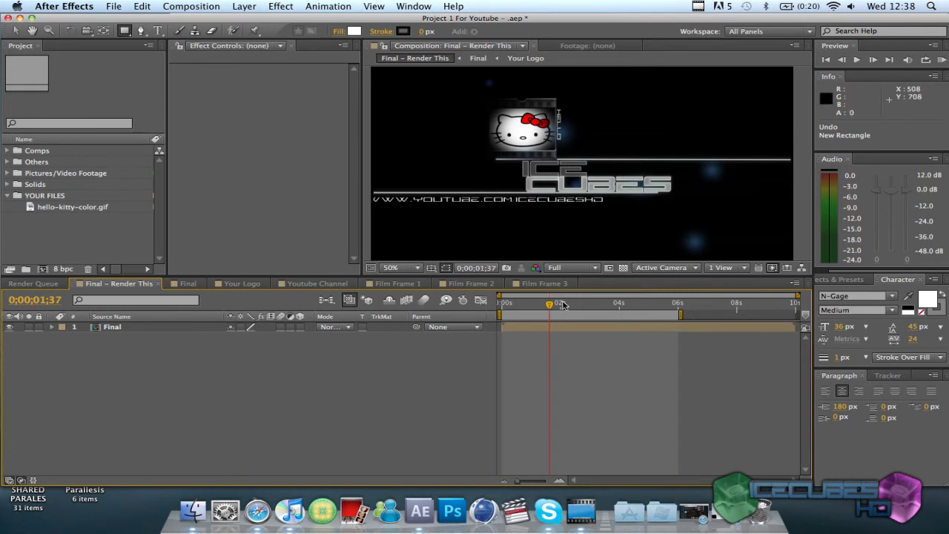
left_click_drag(563, 307, 688, 305)
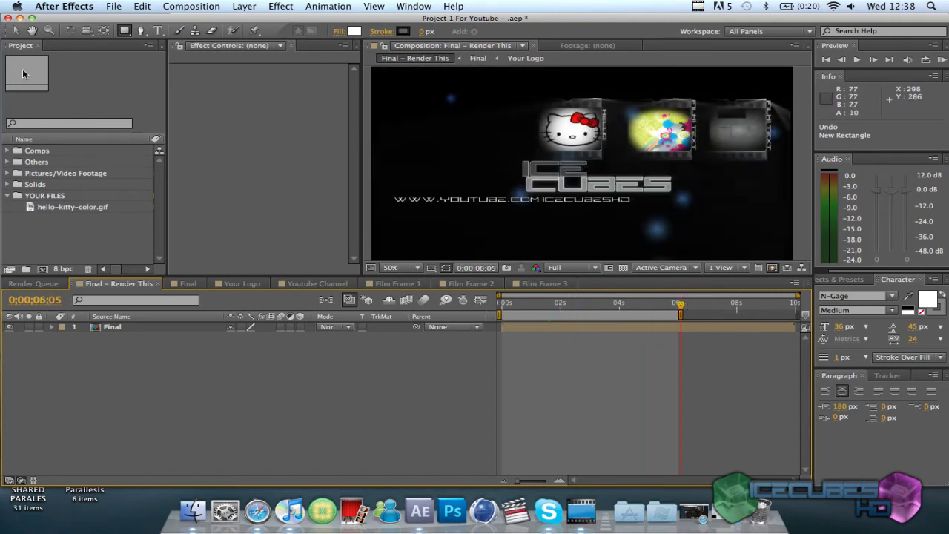
left_click(593, 515)
left_click(647, 409)
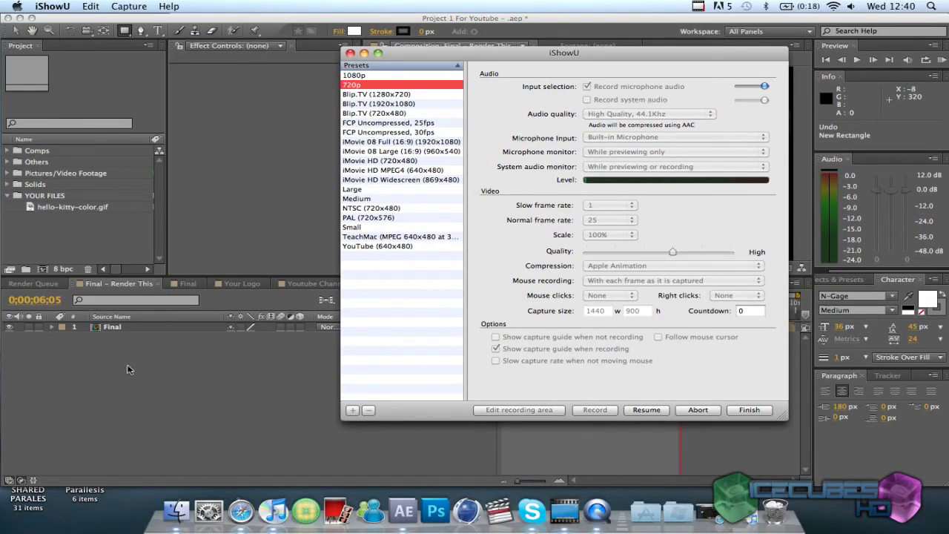
left_click(130, 372)
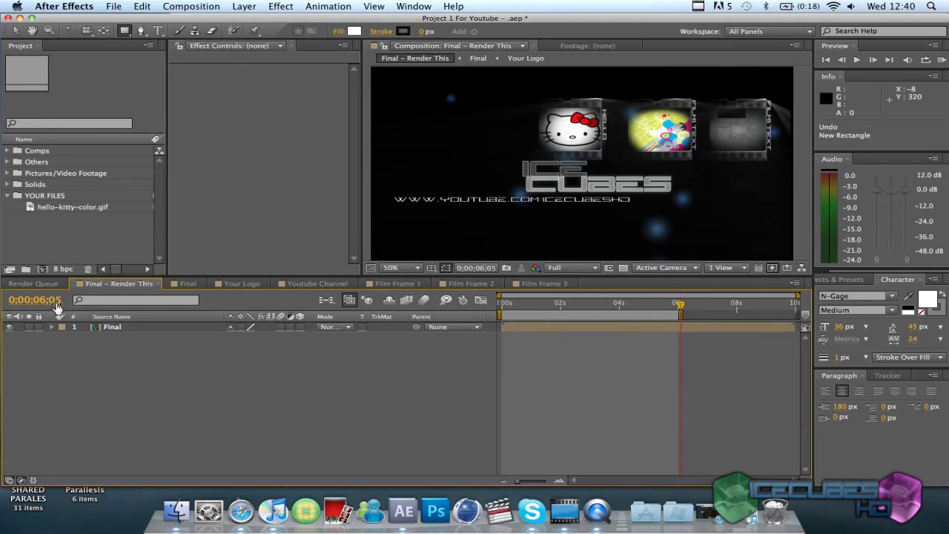
left_click(111, 331)
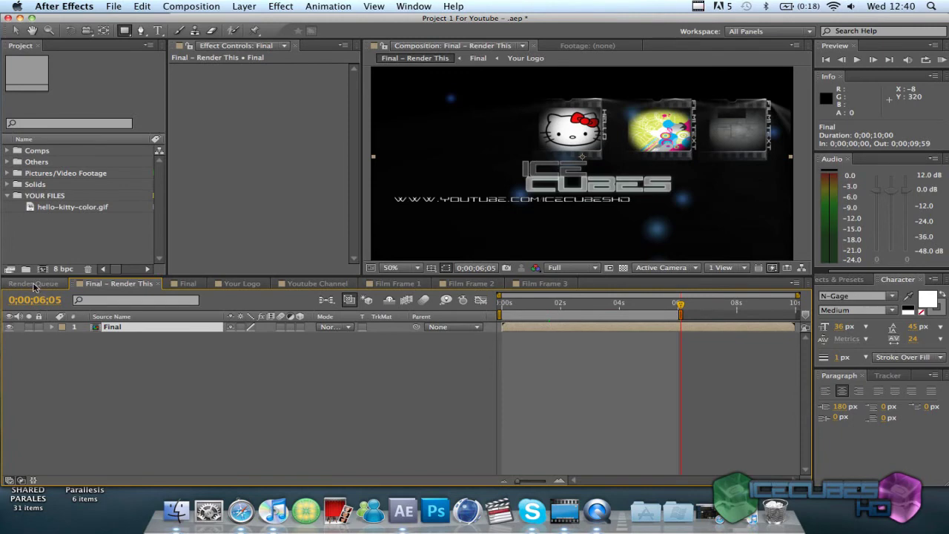
left_click(34, 284)
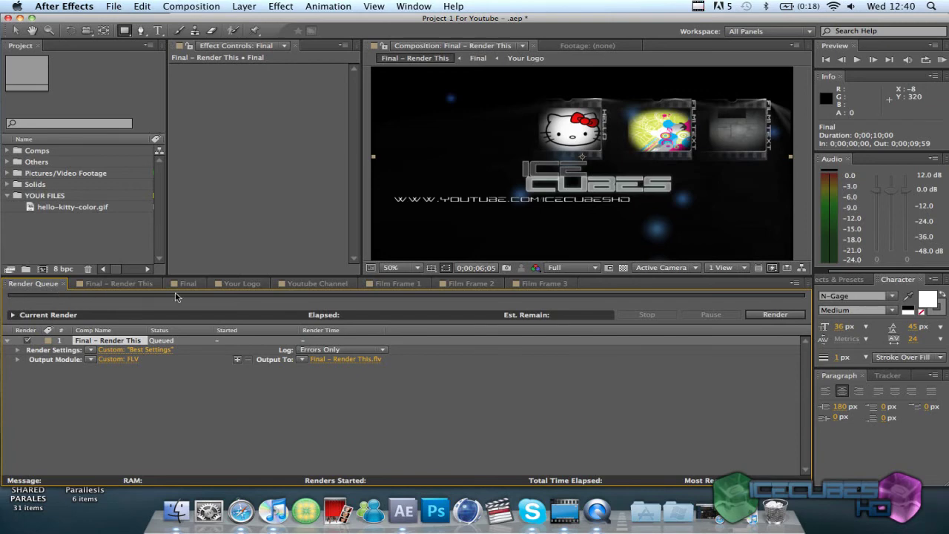
left_click(138, 288)
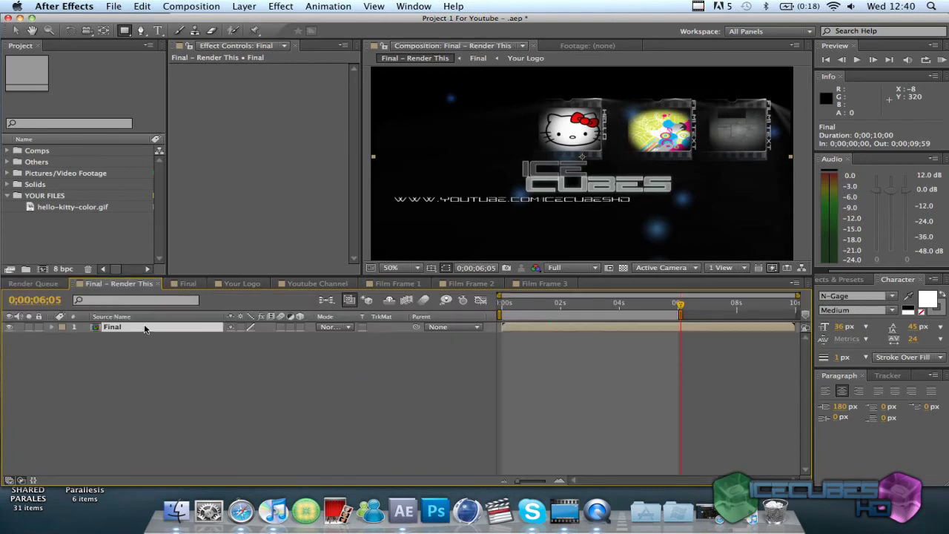
Add the composition to the Render Queue again and select the second queued item
left_click(198, 9)
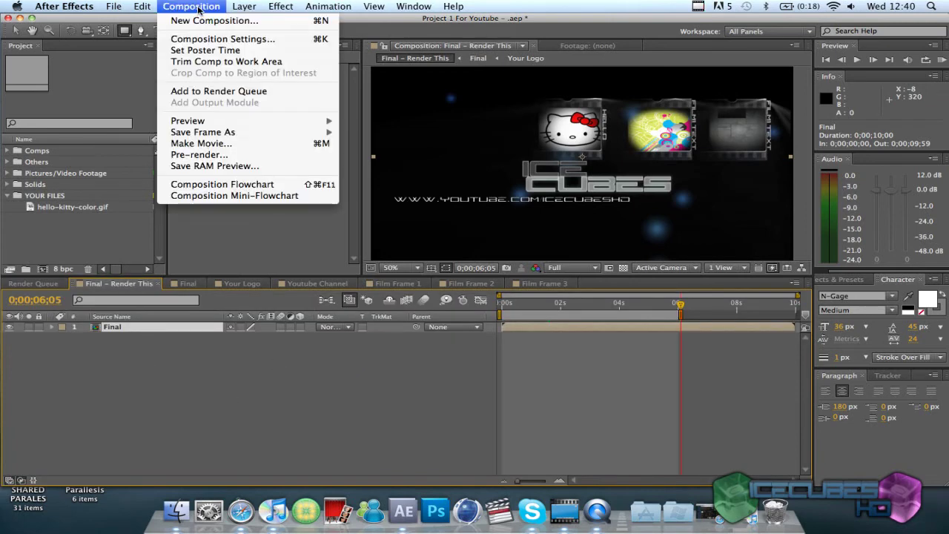
left_click(238, 144)
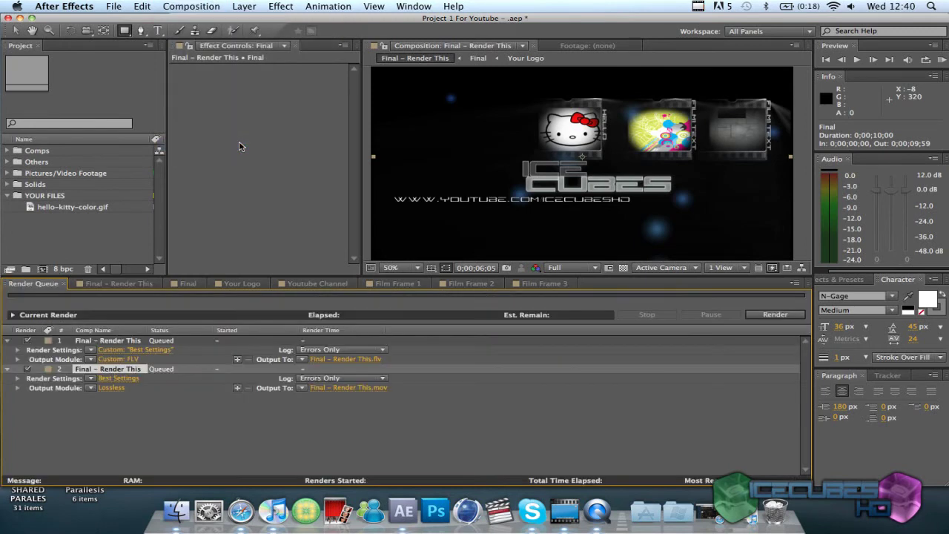
left_click(123, 341)
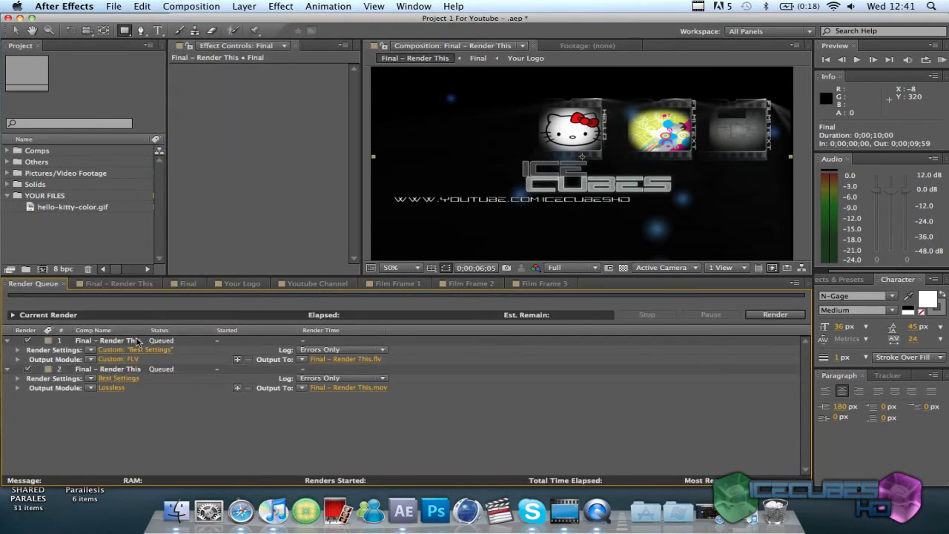
left_click(150, 421)
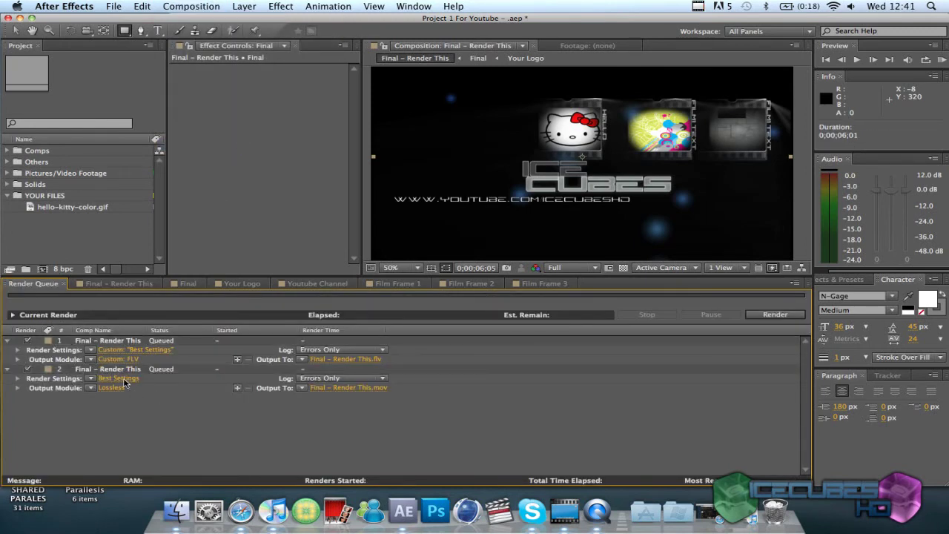
left_click(109, 369)
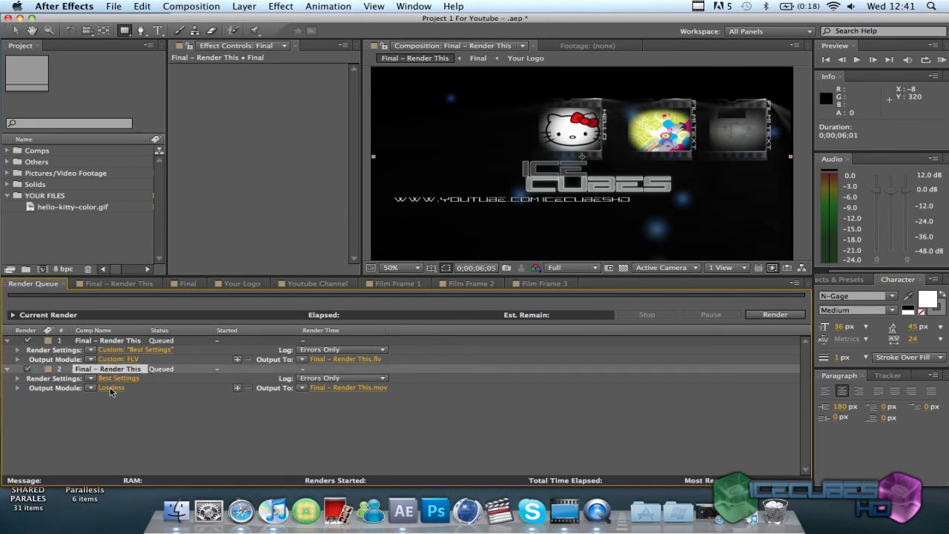
Set the second item's Best Settings render to a fixed 30 fps frame rate
left_click(119, 378)
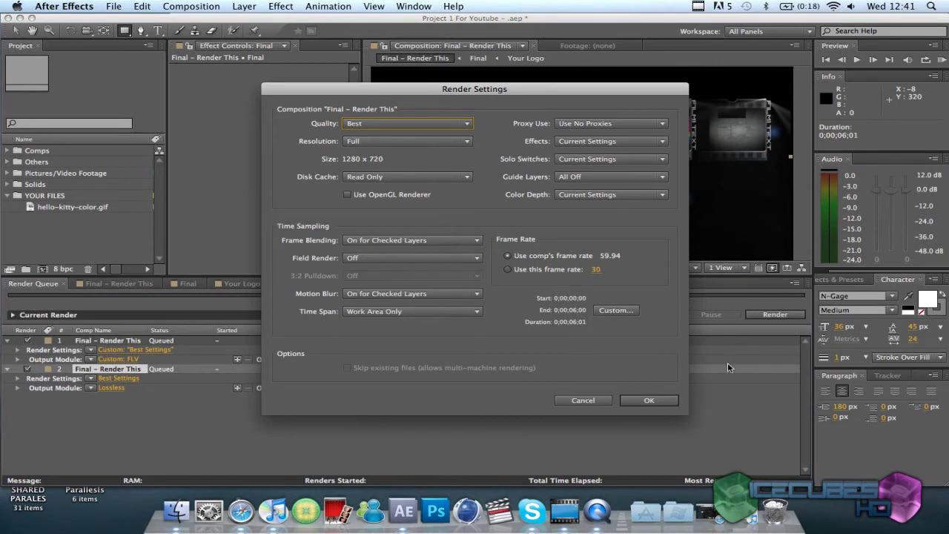
left_click(534, 268)
left_click(649, 400)
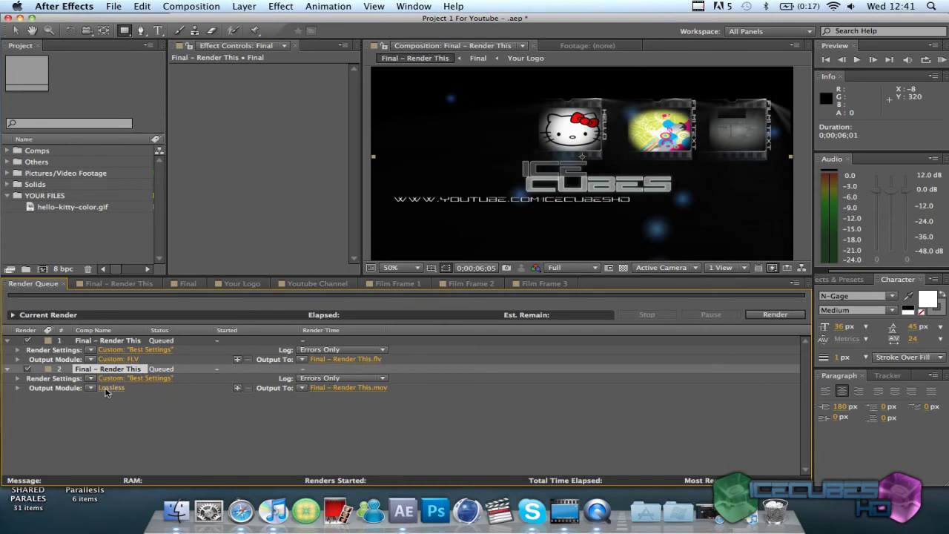
Set the second item's output format to FLV with On2 VP6 encoding at 5000 Kbps
left_click(108, 388)
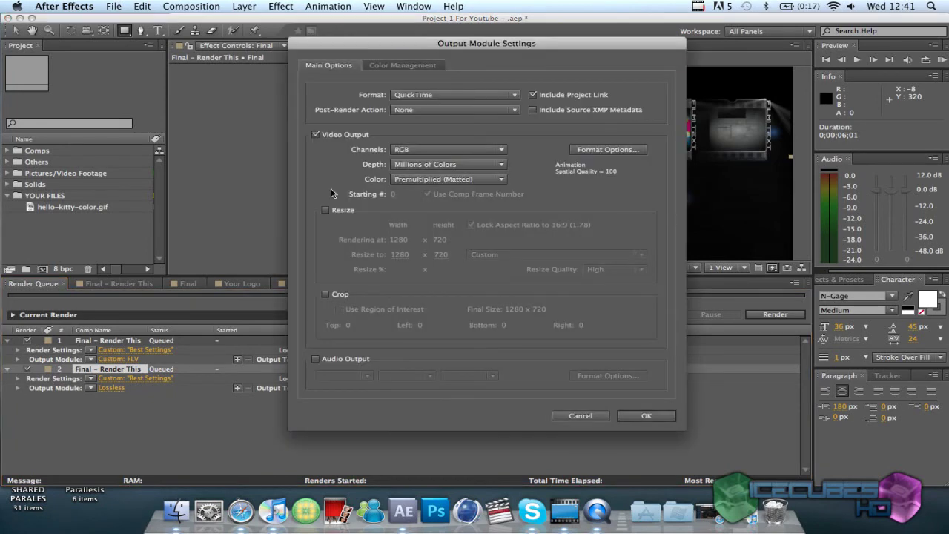
left_click(443, 95)
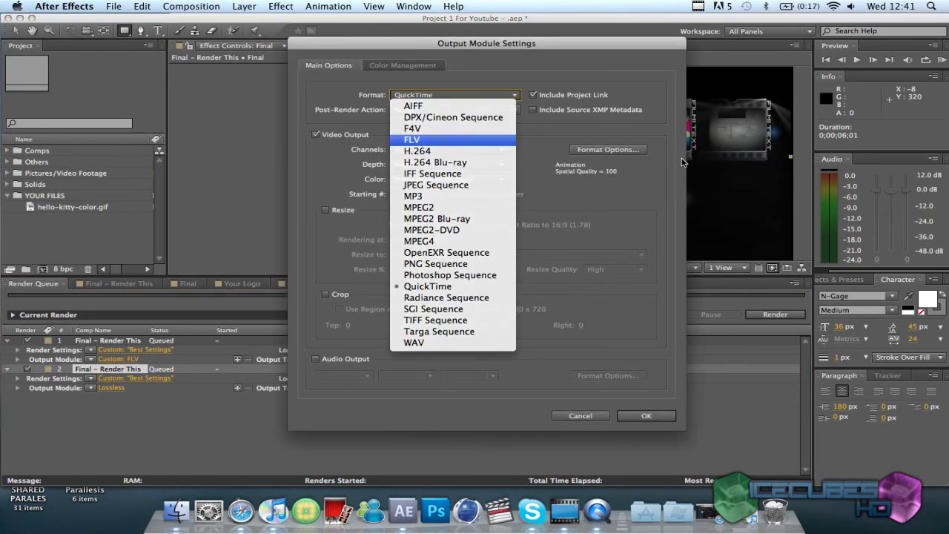
left_click(453, 140)
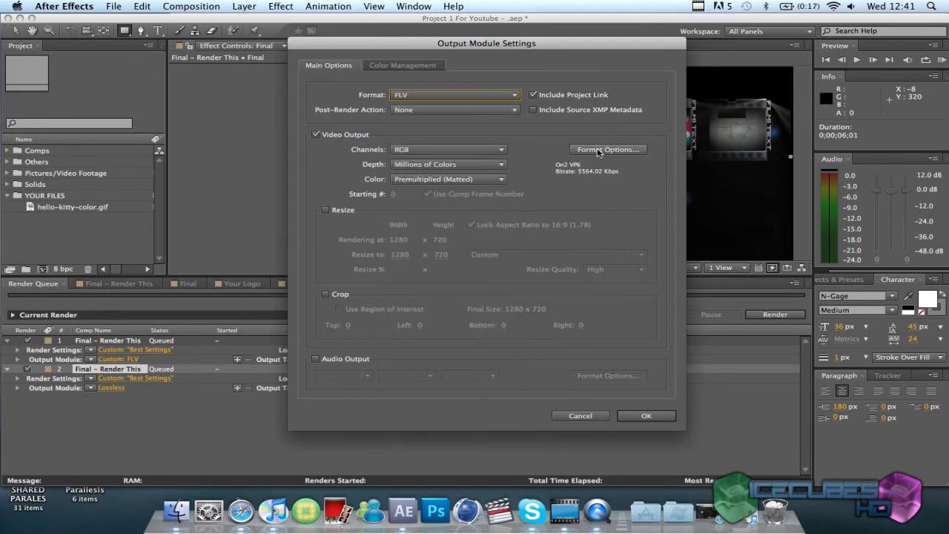
left_click(598, 149)
left_click(854, 139)
type("5000")
key("Return")
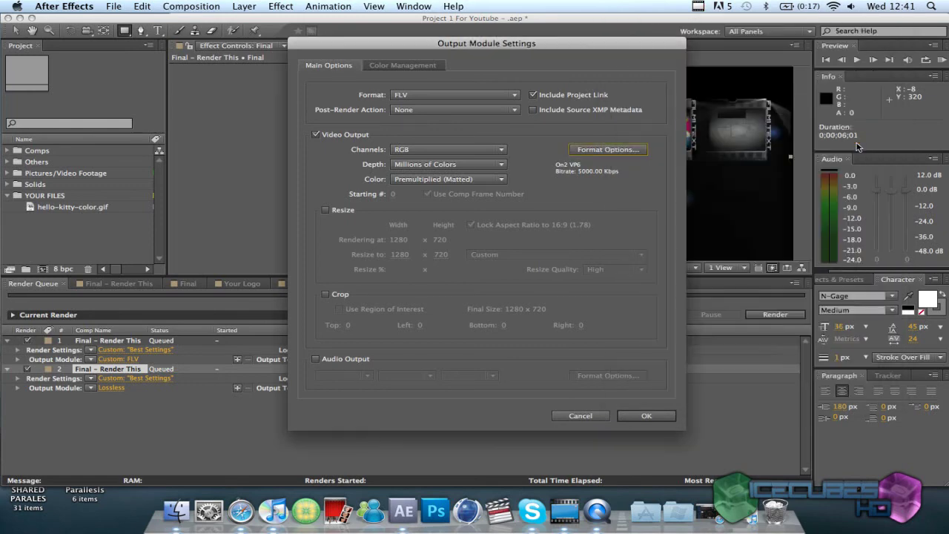
left_click(607, 151)
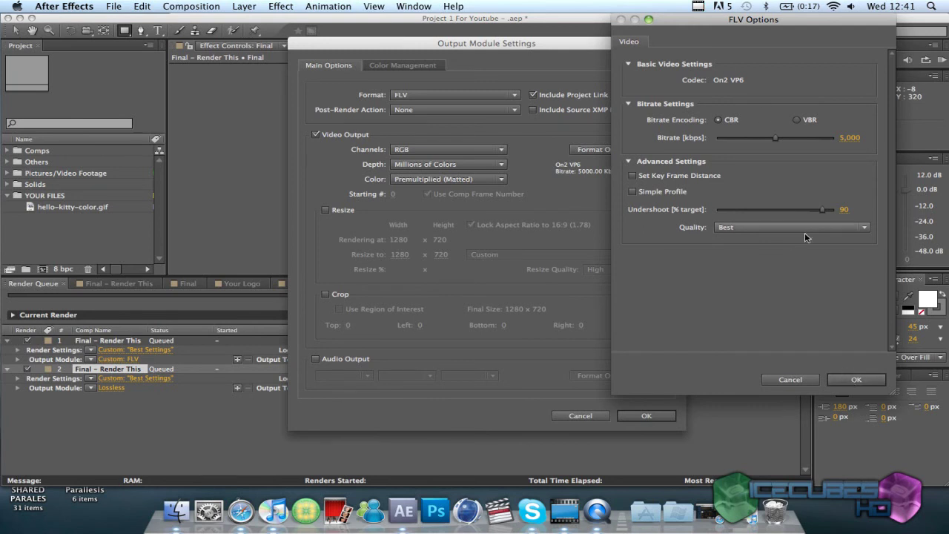
left_click(854, 380)
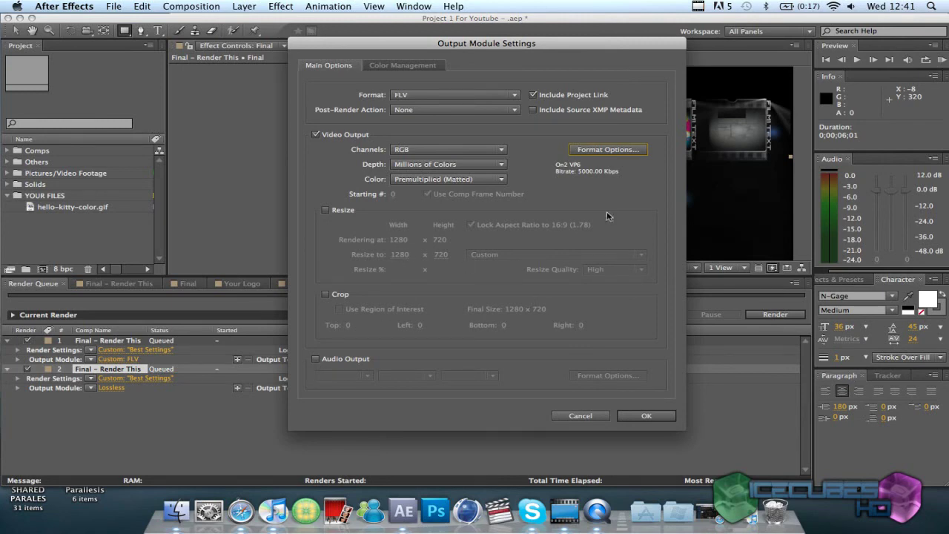
left_click(645, 419)
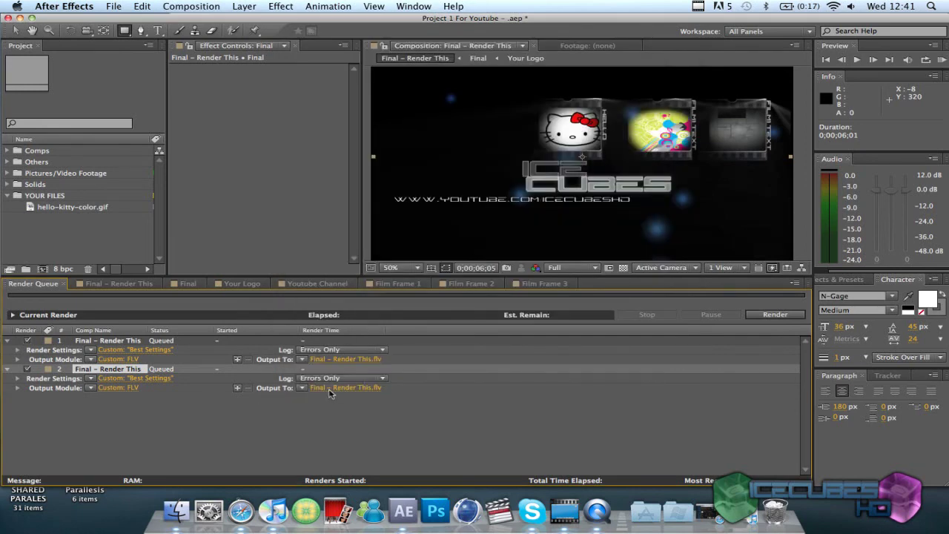
Save the second render's output as Final – Render This.flv on the Desktop, replacing the existing file
left_click(330, 389)
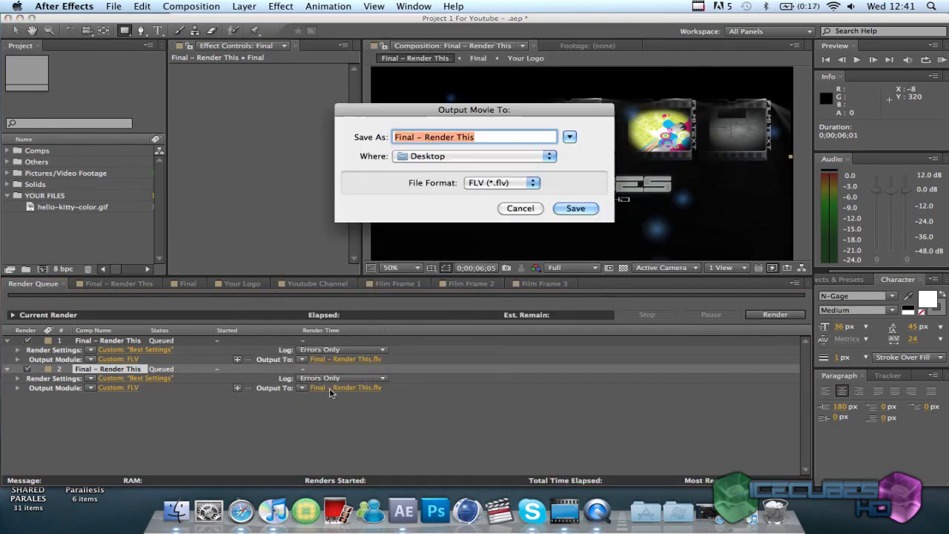
left_click(572, 208)
left_click(566, 186)
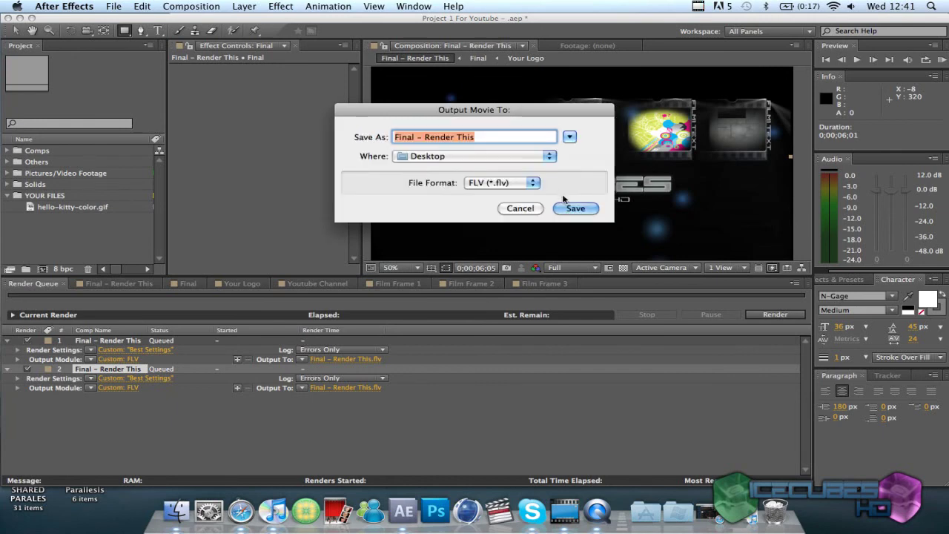
left_click(566, 208)
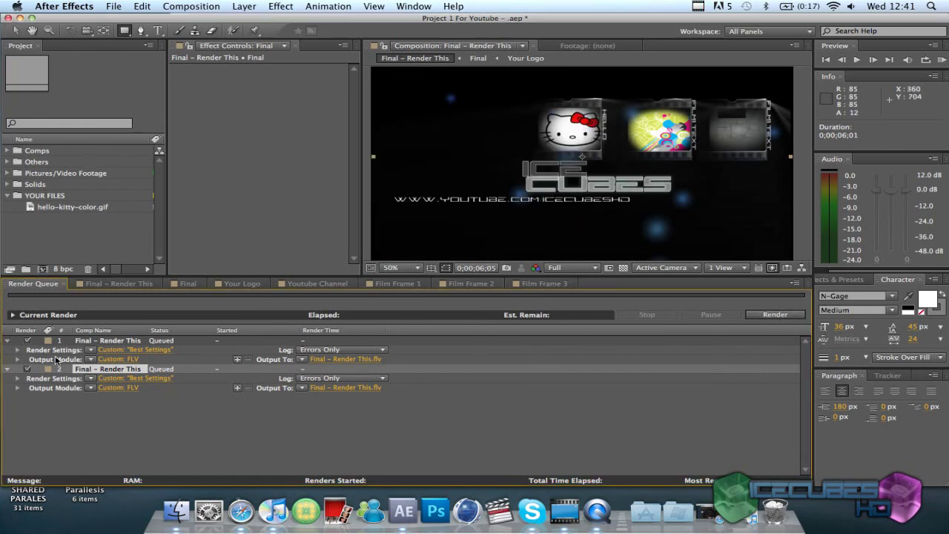
Open the Final composition's layers and preview its white-flash ending
left_click(124, 283)
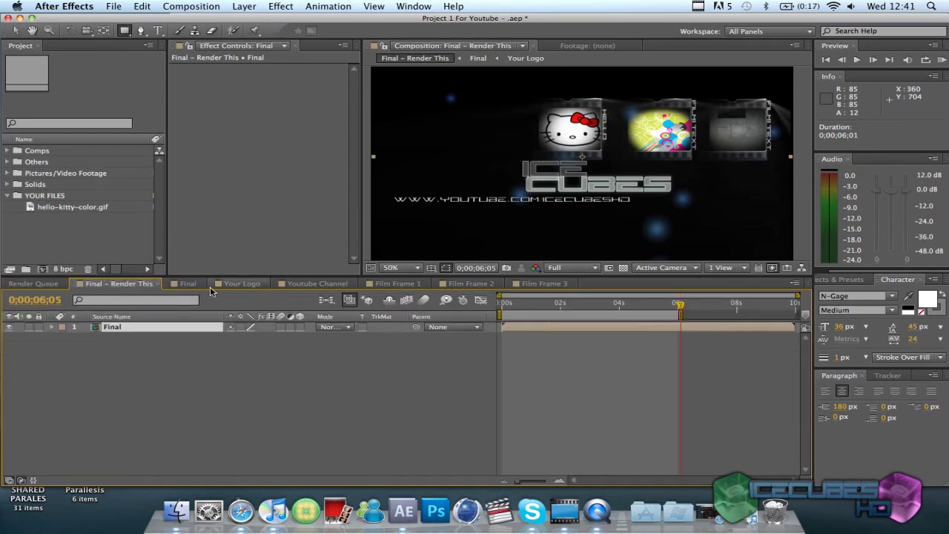
left_click(189, 283)
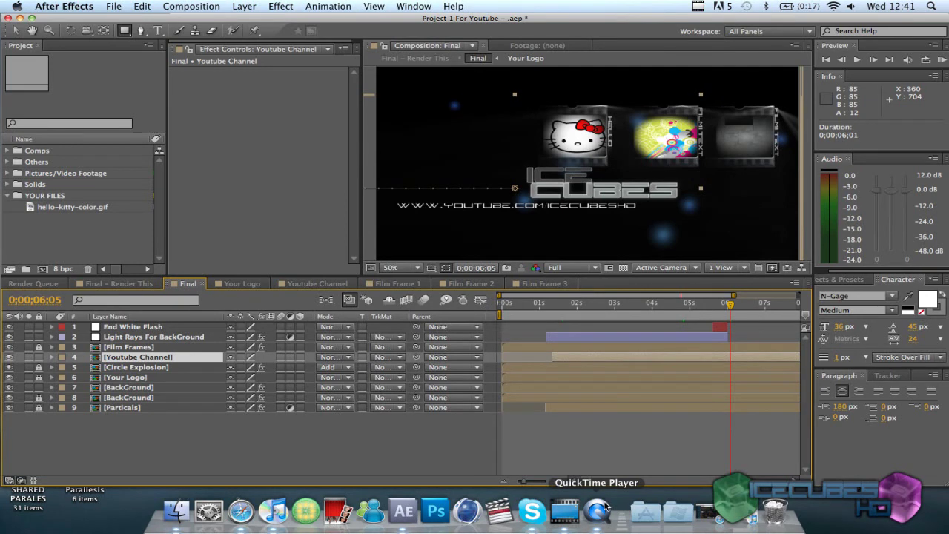
left_click_drag(731, 306, 728, 306)
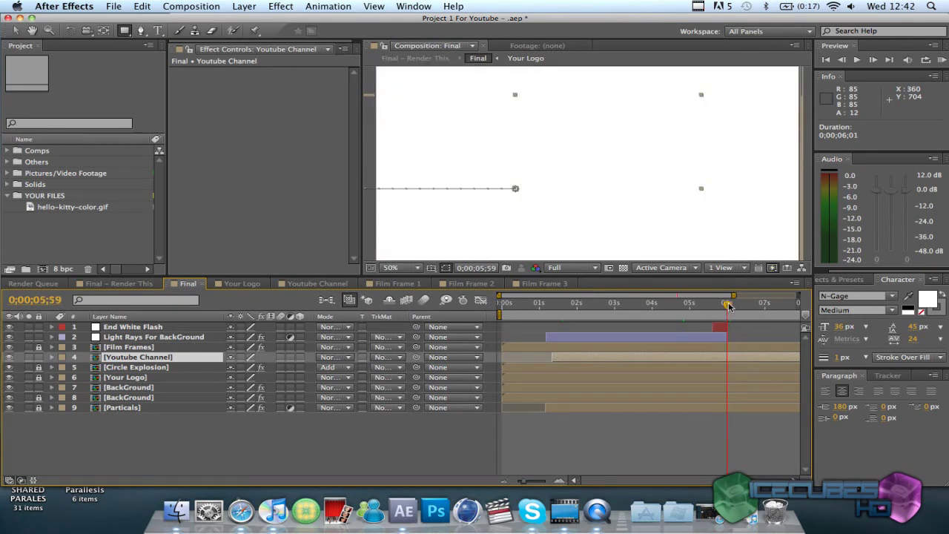